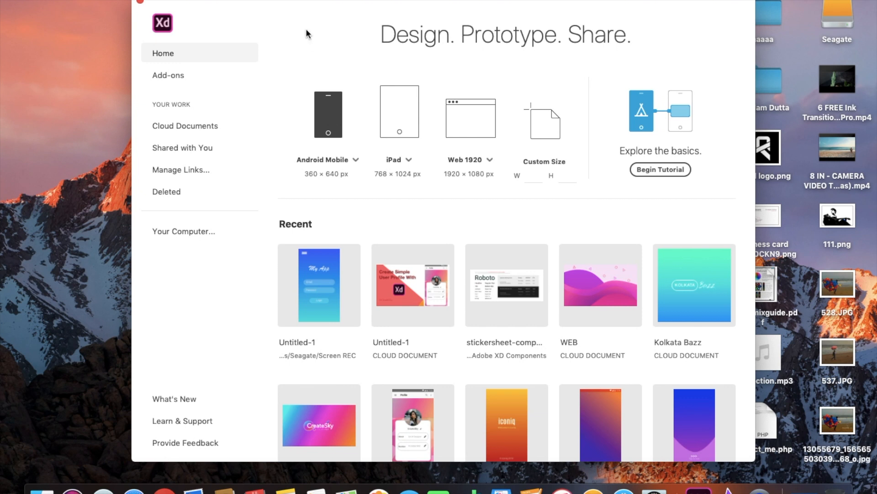
- Create an Android Mobile 360 × 640 px artboard and add vertical side guides and horizontal guides to it
left_click(330, 120)
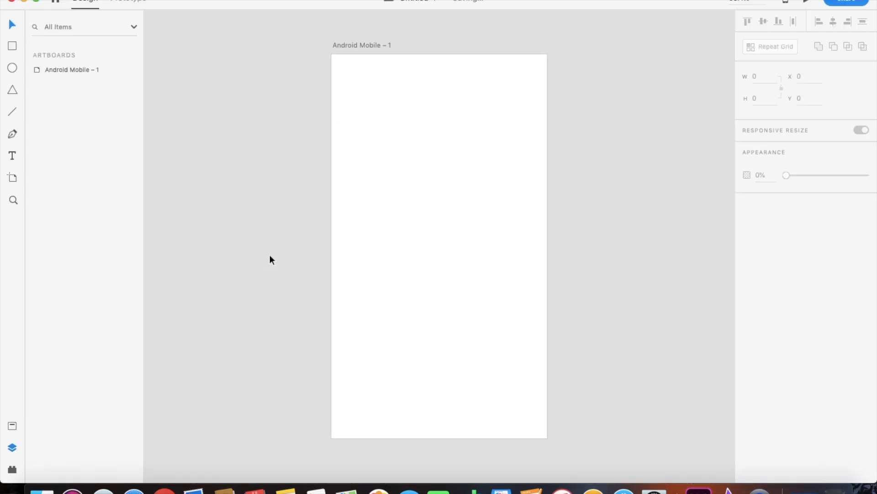
left_click_drag(330, 238, 529, 221)
left_click_drag(403, 54, 410, 410)
left_click_drag(421, 53, 387, 99)
- Rename the artboard Welcome Page
double_click(361, 45)
type("Welcome Page")
key("Return")
- Draw a closed four-cornered path across the full width of the artboard's upper half with the Pen tool
key("p")
scroll(319, 56, "up", 5)
left_click_drag(319, 55, 606, 57)
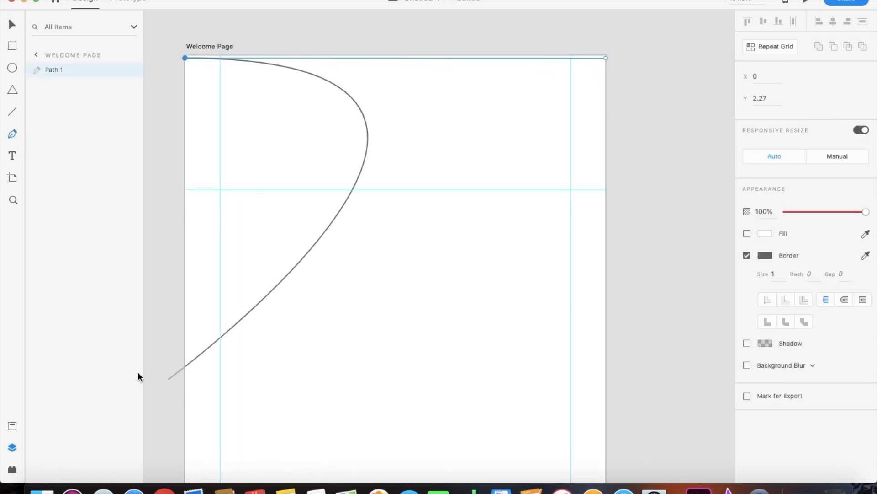
scroll(592, 315, "down", 3)
scroll(580, 443, "down", 2)
left_click(610, 295)
left_click(353, 302)
left_click(353, 106)
- Adjust the path's corner points to the artboard edges and add a horizontal guide at its lower right corner
left_click_drag(529, 153, 429, 337)
left_click_drag(353, 302, 380, 297)
left_click_drag(429, 337, 589, 58)
left_click_drag(353, 105, 344, 97)
left_click_drag(380, 298, 352, 295)
left_click_drag(468, 103, 468, 294)
double_click(610, 294)
- Pull the path's lower left corner down and bend its bottom edge into a smooth curve rising to the right
left_click_drag(610, 295, 352, 379)
left_click(600, 307)
left_click_drag(496, 333, 508, 371)
double_click(589, 58)
left_click_drag(590, 59, 611, 104)
left_click_drag(343, 97, 352, 104)
double_click(611, 294)
left_click_drag(520, 366, 572, 349)
double_click(353, 379)
- Fill the curved path with the colour #253A4B
scroll(493, 229, "down", 2)
left_click(764, 233)
left_click_drag(683, 262, 695, 248)
type("#3")
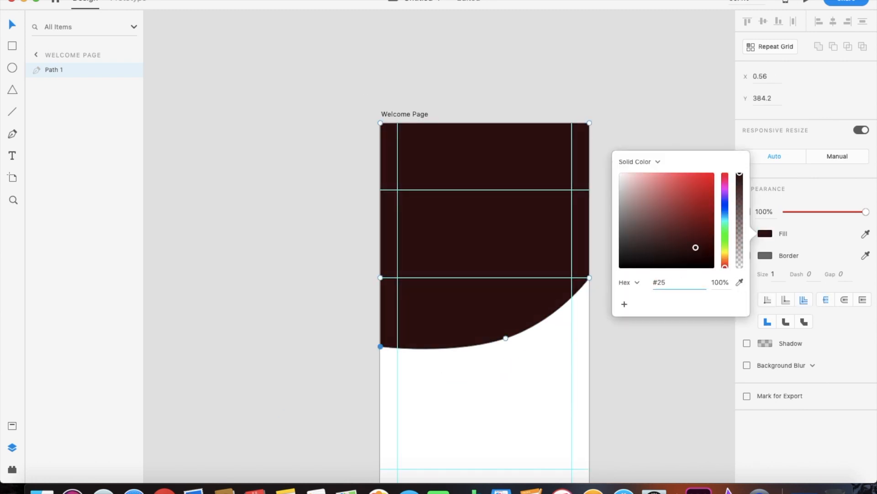
type("53A4B")
key("Return")
- Duplicate the dark path, set the copy's opacity to 93%, and move it down to about Y 150
left_click(425, 273)
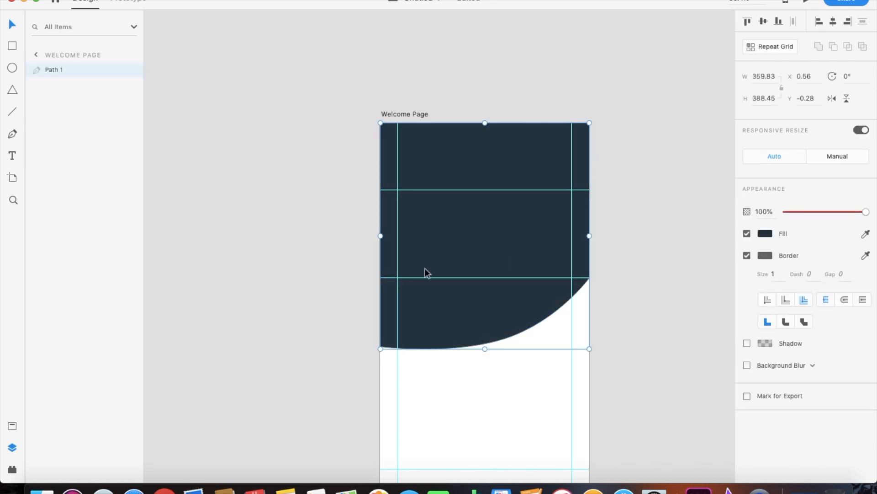
left_click_drag(425, 273, 425, 306)
left_click_drag(866, 211, 860, 211)
left_click_drag(548, 330, 548, 385)
- Fill the lower copy with #F23B5F and place it behind the original dark path in the layer order
left_click(766, 234)
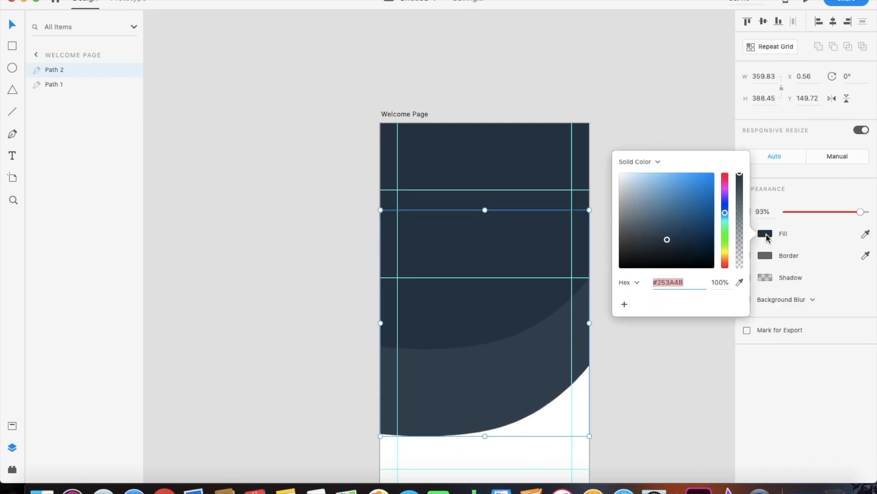
type("F23BF")
key("BackSpace")
type("5F")
key("Return")
left_click_drag(97, 68, 99, 92)
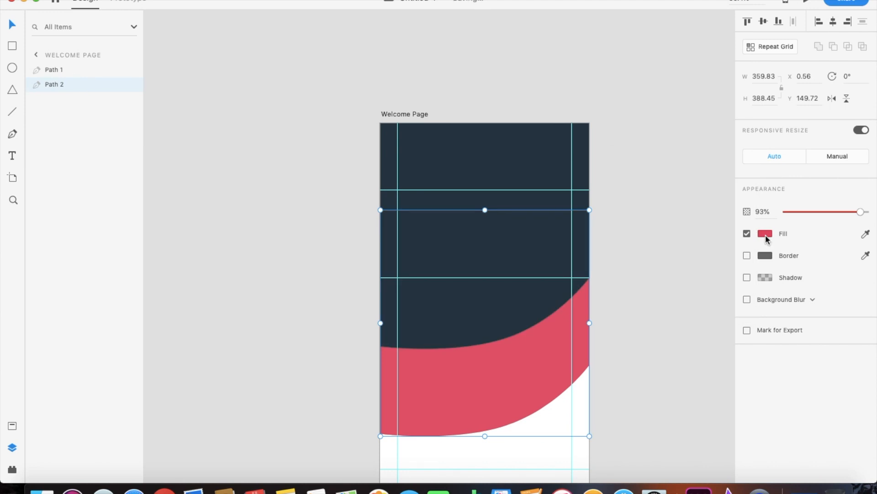
- Duplicate the dark path again, remove the copy's border, set its opacity to 83%, and offset it down to about Y 41
left_click(495, 172)
key("super+d")
left_click_drag(495, 173, 494, 216)
left_click(746, 255)
left_click_drag(866, 211, 853, 212)
left_click_drag(521, 221, 522, 199)
left_click(636, 248)
left_click(582, 267)
scroll(581, 270, "up", 4)
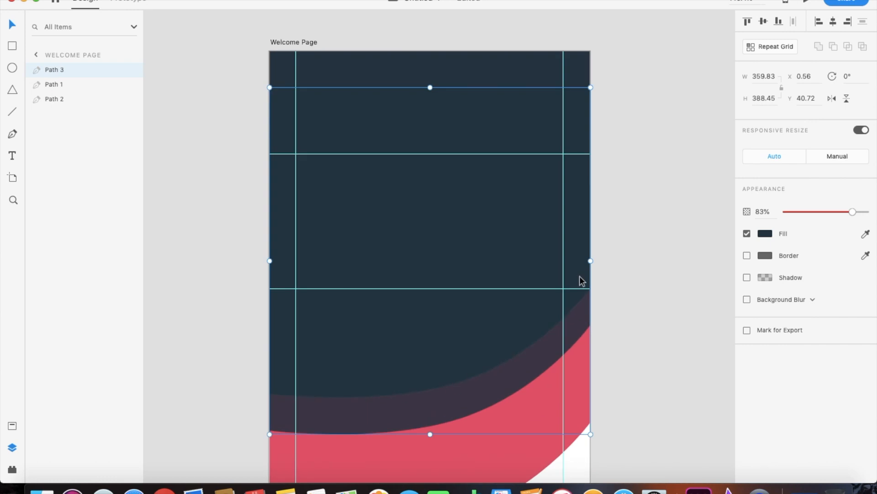
left_click(12, 134)
left_click(589, 289)
key("super+z")
- Rotate the translucent dark path to about -4° and enlarge it to about 393 × 475 so it overhangs the artboard
left_click(13, 24)
left_click_drag(413, 401, 386, 398)
scroll(436, 331, "down", 4)
left_click_drag(297, 408, 305, 415)
left_click_drag(432, 340, 445, 322)
left_click_drag(325, 389, 307, 427)
left_click_drag(395, 406, 402, 380)
left_click_drag(528, 128, 533, 95)
left_click(589, 192)
scroll(464, 295, "down", 3)
scroll(464, 296, "down", 2)
- Draw a closed three-cornered path spanning the artboard's lower half with the Pen tool
left_click(13, 134)
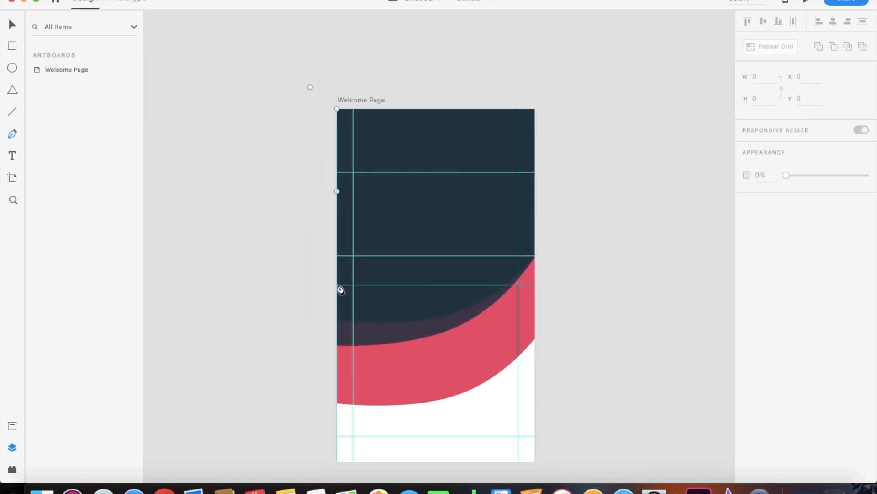
left_click(337, 285)
left_click(535, 369)
left_click(337, 404)
left_click(337, 286)
- Reposition the new path's left and right corners and add curved anchor points along its lower edge
left_click_drag(336, 404, 337, 375)
left_click_drag(430, 325, 414, 417)
left_click_drag(535, 369, 536, 339)
left_click(485, 402)
left_click(485, 402)
left_click_drag(416, 416, 416, 425)
left_click(567, 381)
double_click(468, 412)
left_click_drag(485, 402, 491, 404)
- Add anchor points on the new path's upper edge and shape it into a downward curve
left_click_drag(468, 357, 467, 362)
left_click_drag(502, 360, 482, 351)
left_click(467, 361)
left_click(452, 364)
scroll(453, 364, "up", 5)
left_click(474, 360)
scroll(451, 362, "down", 5)
- Move and smooth the anchor points along the new path's lower edge
left_click_drag(503, 398, 479, 408)
double_click(411, 422)
mouse_move(412, 418)
left_mouse_down()
mouse_move(405, 377)
mouse_move(404, 434)
mouse_move(378, 426)
mouse_move(366, 401)
mouse_move(403, 410)
left_mouse_up()
double_click(365, 401)
left_click(468, 403)
left_click(467, 417)
left_click(746, 234)
left_click(747, 233)
- Refine the lower anchors into a rounded bowl shape and nudge the anchor on the upper edge
double_click(483, 407)
left_click_drag(407, 411, 388, 423)
left_click_drag(478, 410, 497, 416)
left_click(388, 422)
left_click(426, 392)
double_click(440, 431)
left_click_drag(388, 422, 385, 428)
left_click_drag(498, 416, 500, 417)
left_click_drag(411, 330, 409, 329)
- Fill the bowl-shaped path with a bright red based on a colour sampled from the pink shape
left_click(764, 234)
left_click(740, 282)
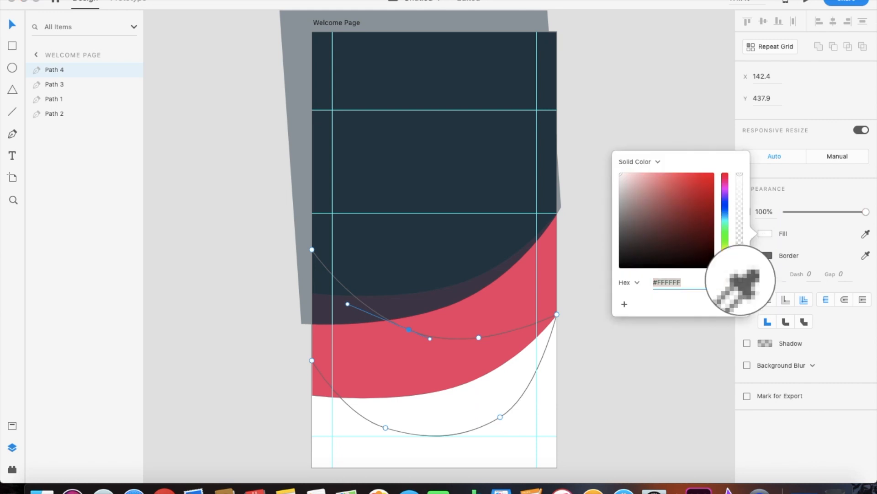
left_click(530, 293)
left_click(709, 178)
left_click(523, 304)
- Darken the fill of the pink shape at the back of the layer order to a deeper red
left_click(54, 99)
left_click(56, 70)
left_click(56, 85)
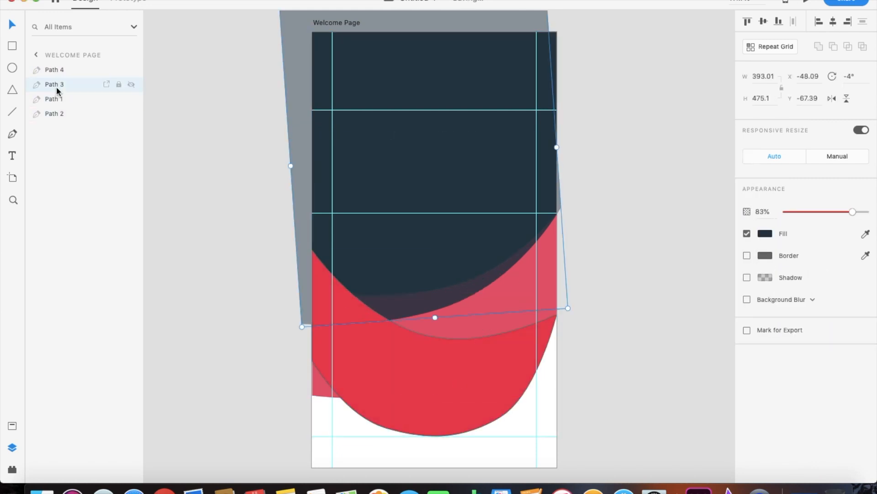
left_click(55, 114)
left_click(765, 233)
left_click_drag(690, 179, 689, 198)
- Pull the bright red path's lower left corner down to the bottom guide and its right corner out past the artboard
left_click(410, 338)
double_click(409, 337)
left_click_drag(311, 385, 312, 435)
left_click_drag(558, 316, 624, 261)
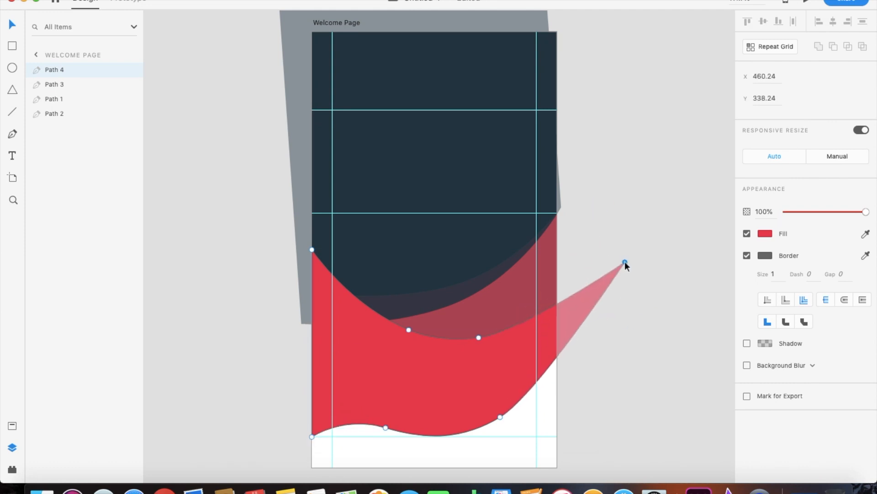
left_click(641, 282)
scroll(642, 283, "down", 4)
scroll(640, 279, "up", 3)
scroll(641, 280, "down", 3)
scroll(641, 281, "down", 1)
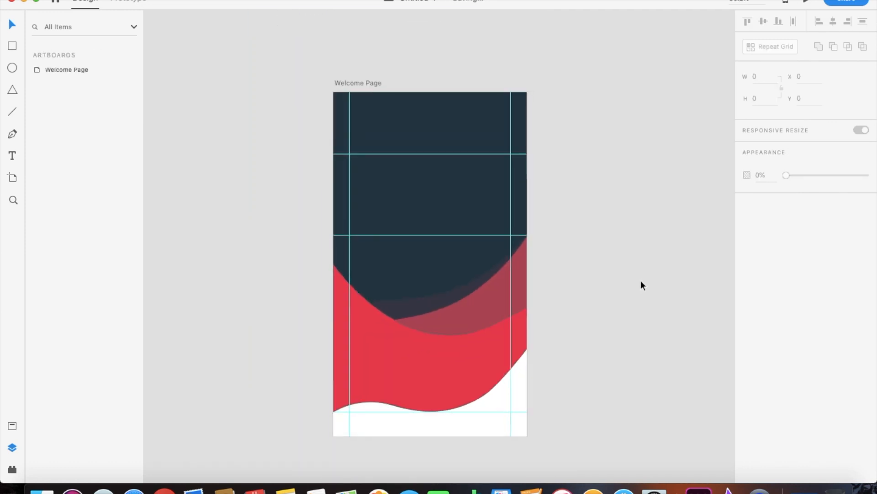
scroll(641, 285, "down", 1)
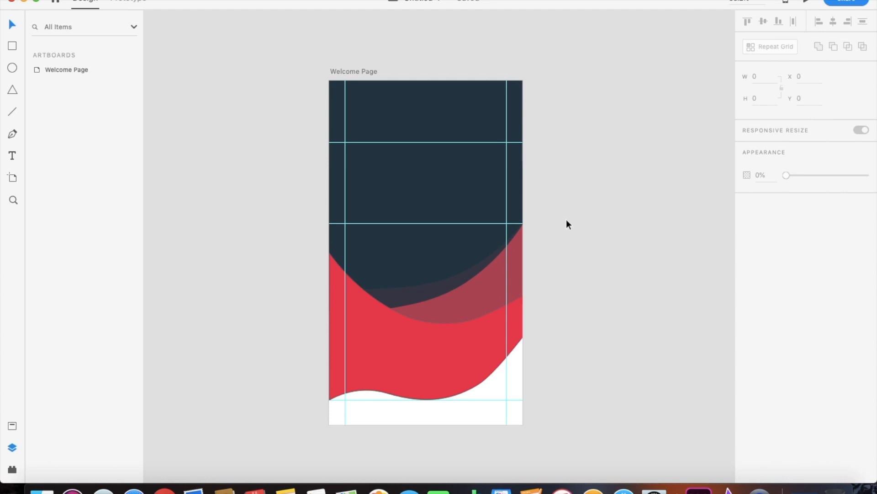
scroll(566, 221, "down", 2)
scroll(566, 221, "up", 2)
scroll(566, 222, "down", 1)
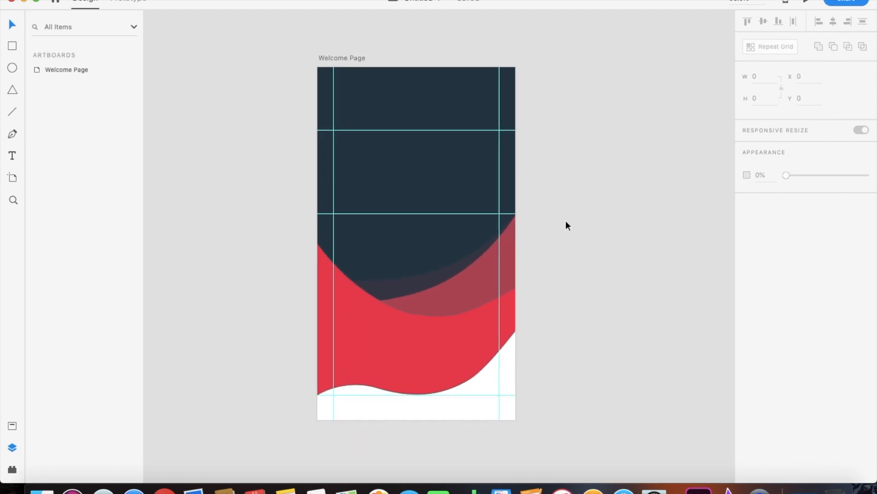
- Draw a rectangle about 177 × 29 with a corner radius of 15 between the two upper horizontal guides
left_click(14, 69)
mouse_move(355, 169)
left_mouse_down()
mouse_move(452, 183)
mouse_move(436, 181)
left_mouse_up()
scroll(441, 175, "up", 2)
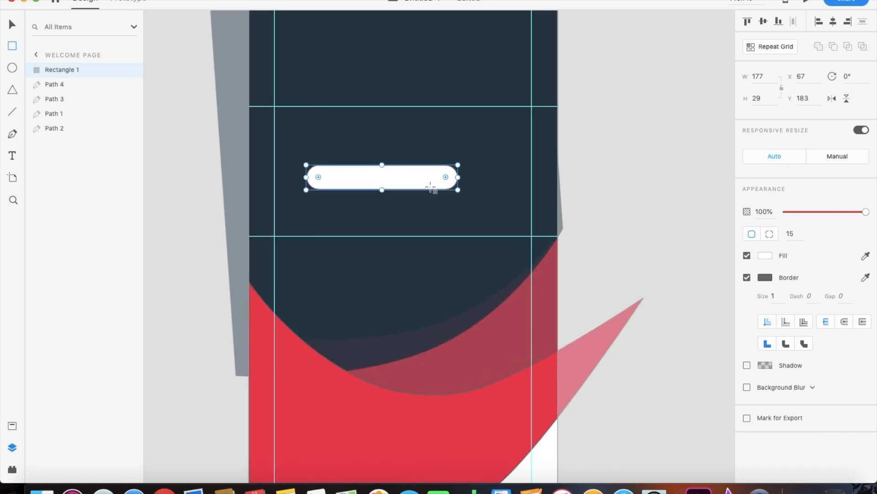
scroll(445, 185, "down", 2)
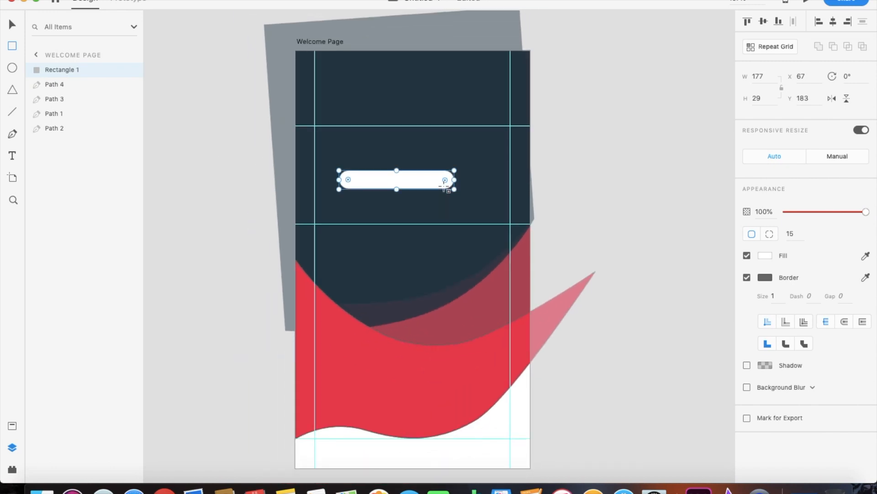
- Fill the rounded rectangle with #FF4D6F, starting from a sampled artboard red, and increase its height to about 42
left_click(865, 255)
left_click(427, 309)
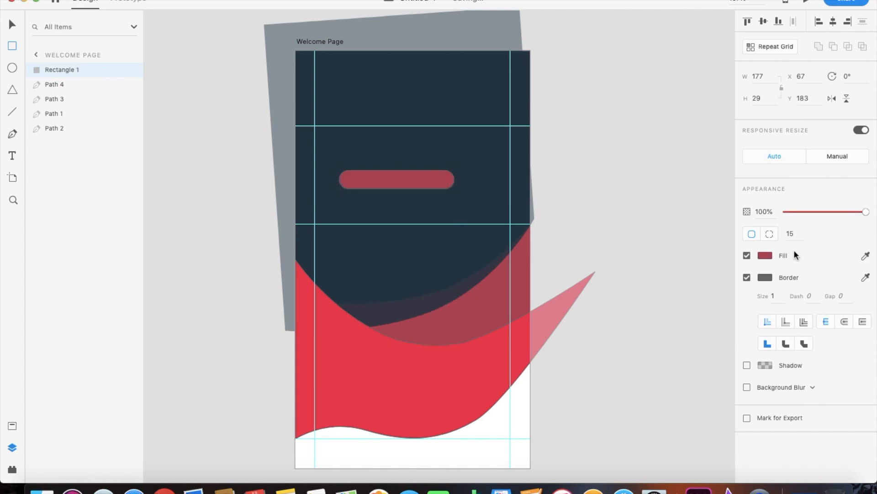
left_click(765, 255)
left_click(683, 218)
left_click_drag(683, 217, 686, 195)
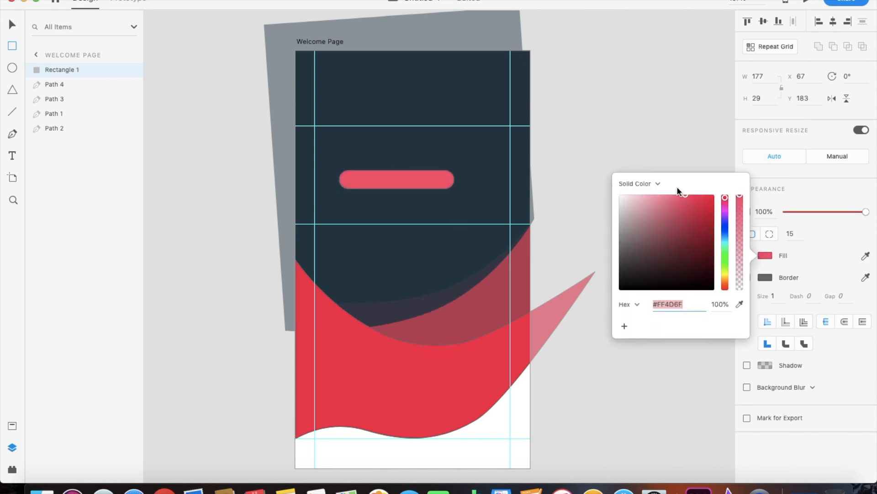
left_click(615, 141)
left_click_drag(454, 188, 453, 197)
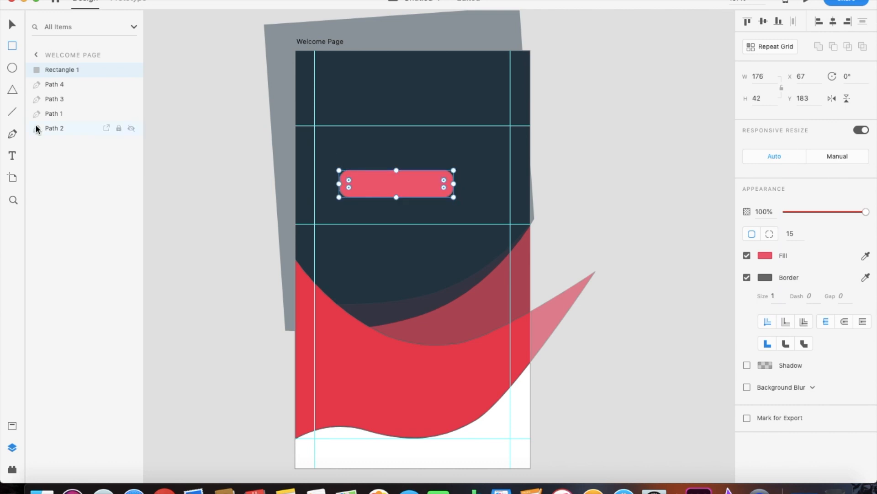
- Add a centre-aligned text box reading Login over the button and set its font size to 25
left_click(12, 155)
left_click(359, 187)
left_click_drag(361, 201, 474, 202)
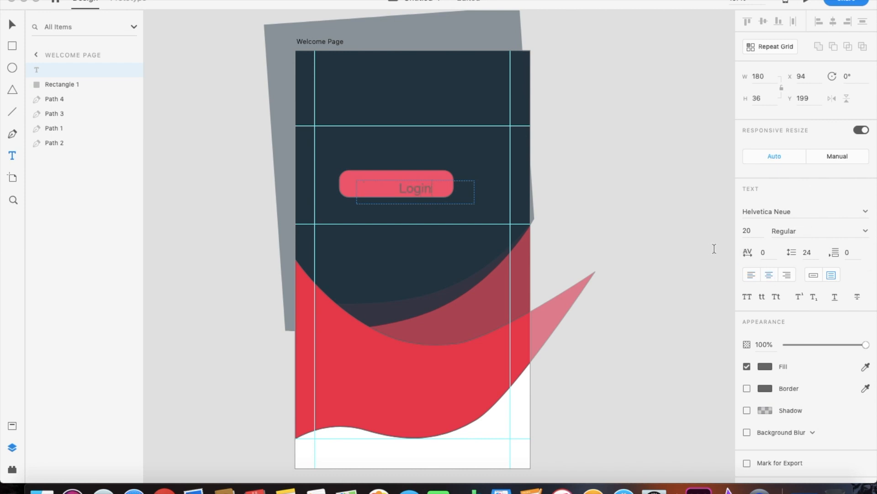
double_click(414, 188)
left_click(759, 231)
type("25")
key("Return")
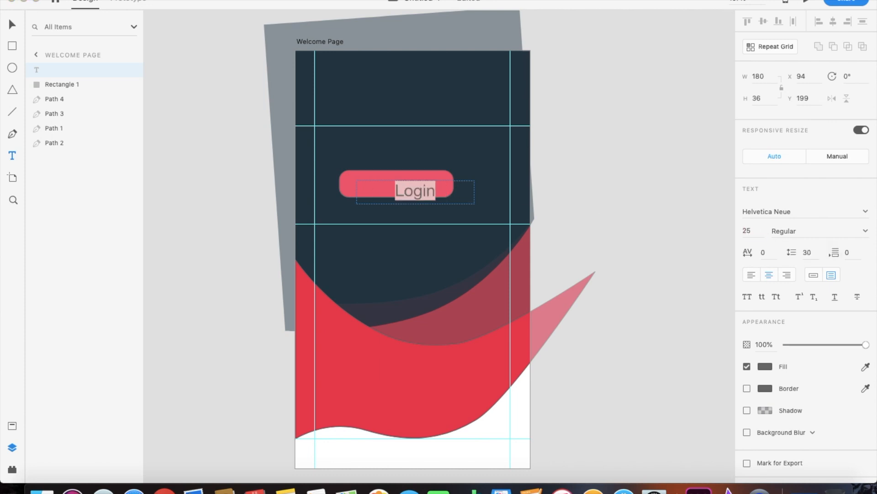
- Change the Login text's fill to white
left_click(823, 211)
left_click(765, 366)
left_click(628, 307)
left_click(636, 197)
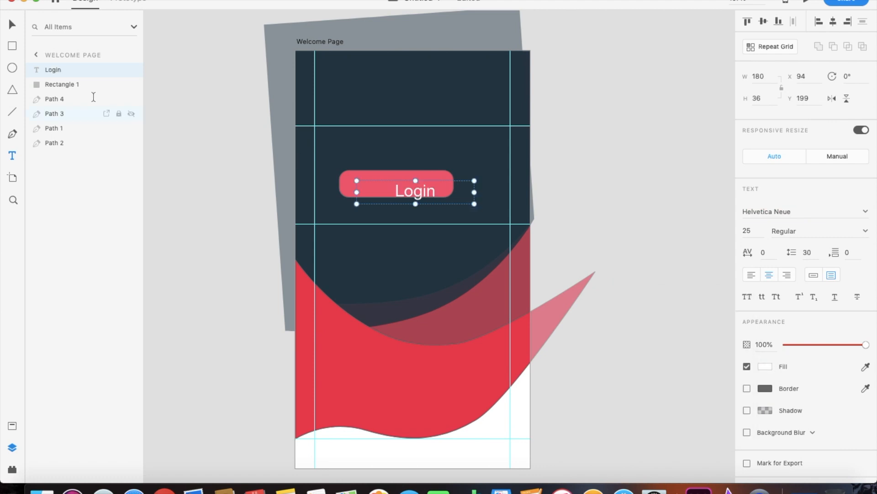
- Move the Login text onto the centre of the pink button
left_click_drag(436, 200, 401, 183)
left_click_drag(458, 198, 406, 181)
left_click(639, 223)
scroll(635, 229, "down", 3)
scroll(635, 228, "up", 2)
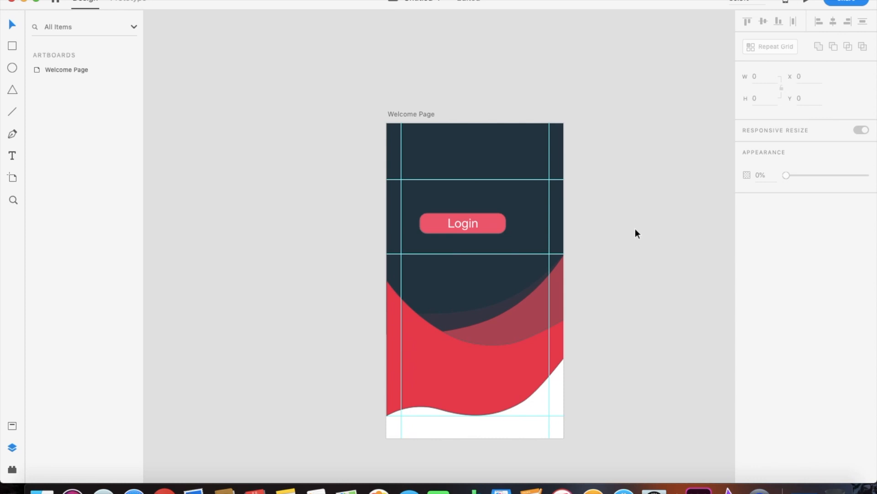
scroll(635, 228, "down", 2)
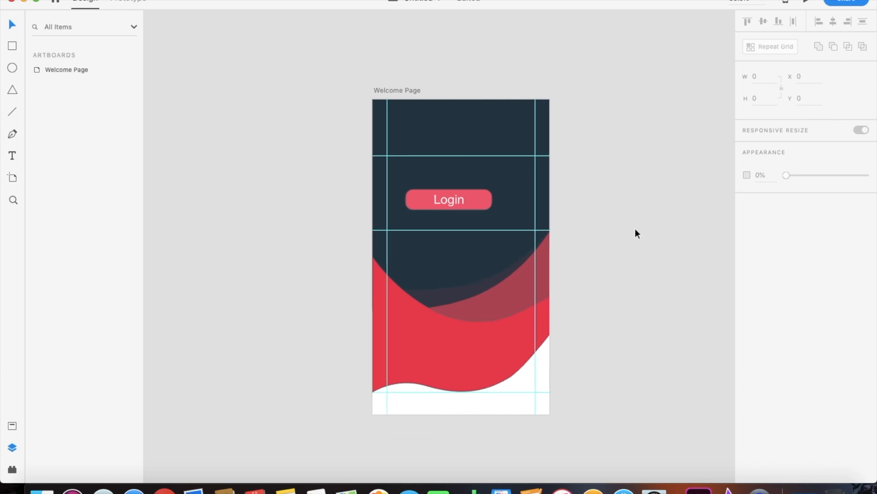
- Add a text box about 263 by 82 reading Welcome! above the Login button and set its font size to 35
scroll(635, 228, "up", 2)
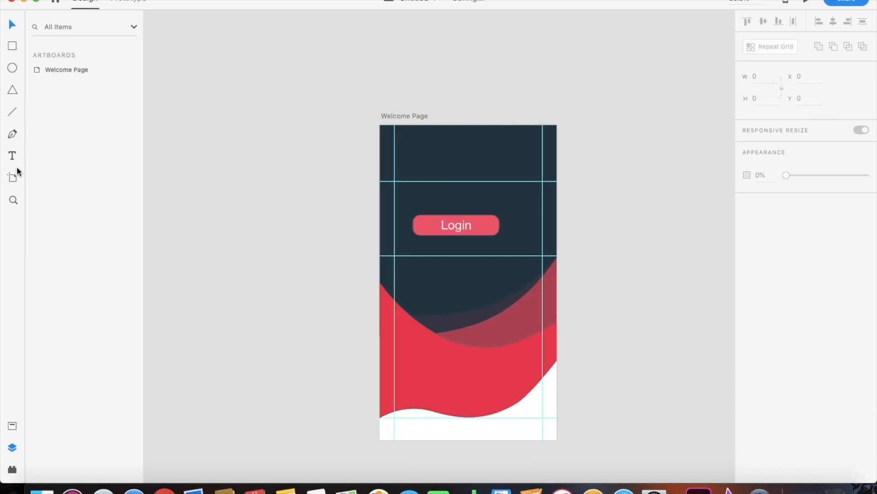
left_click_drag(413, 158, 543, 198)
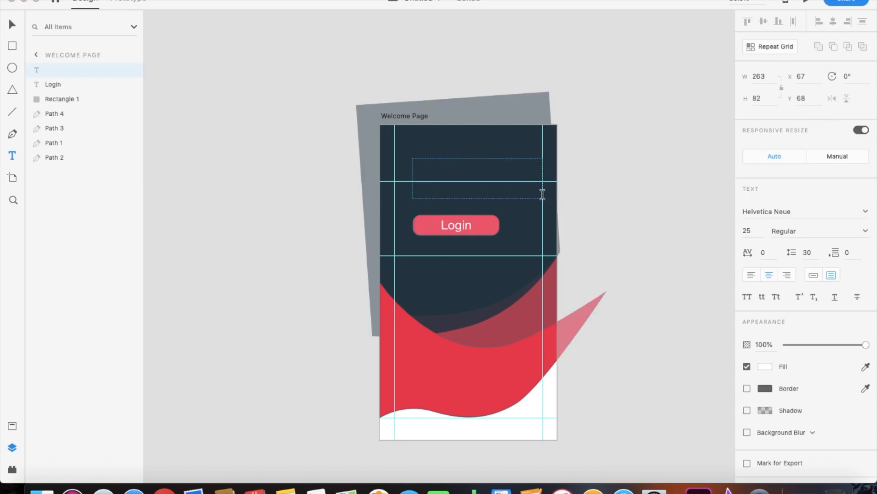
type("Welcome!")
double_click(517, 171)
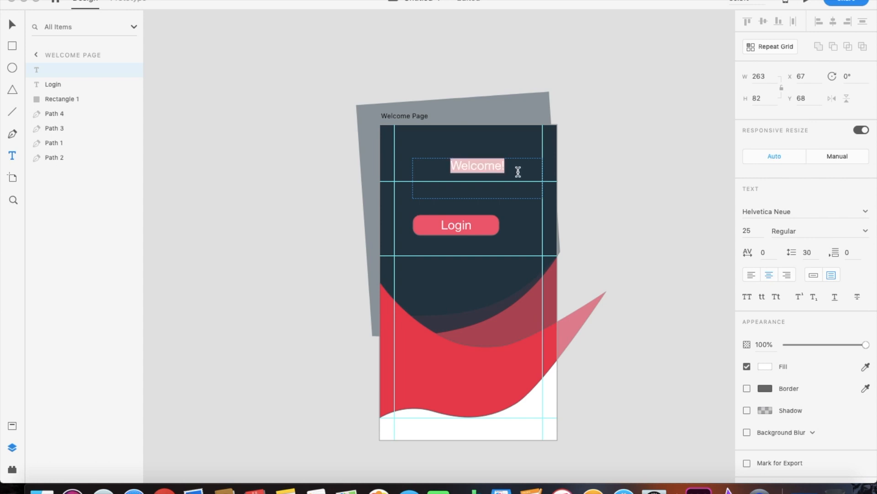
left_click(759, 232)
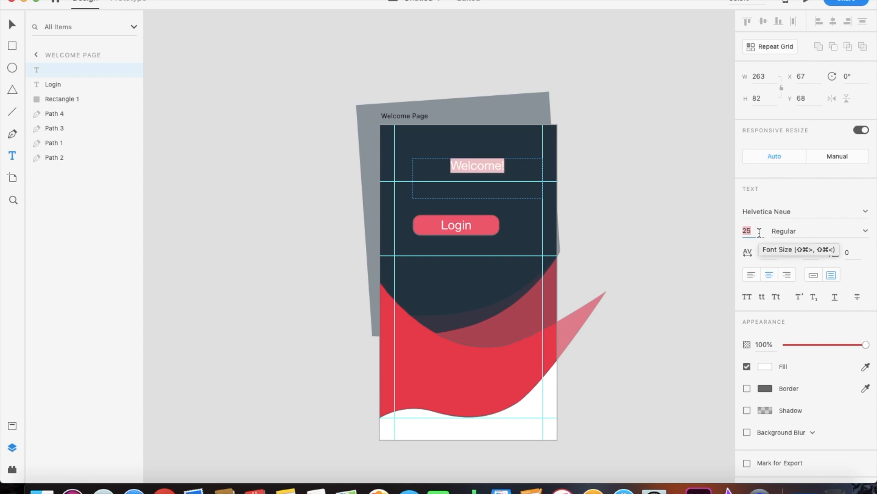
type("35")
key("Return")
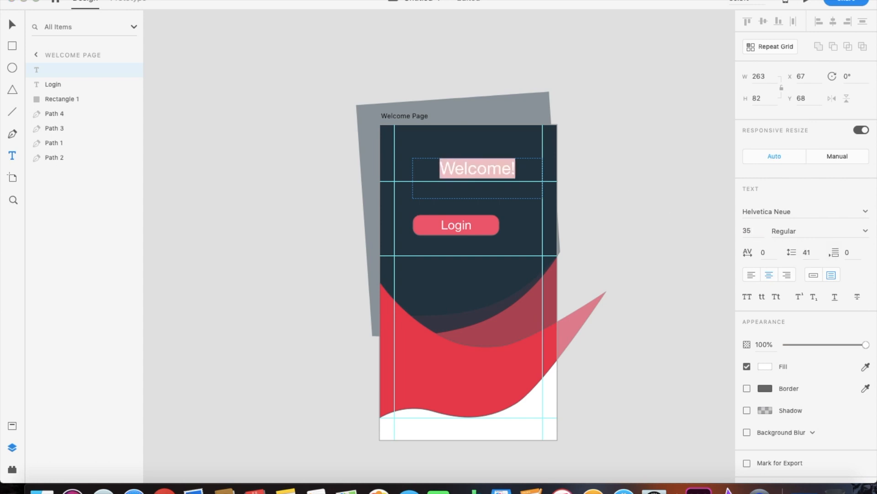
- Set the Welcome! text to Bold weight and all capitals
left_click(867, 233)
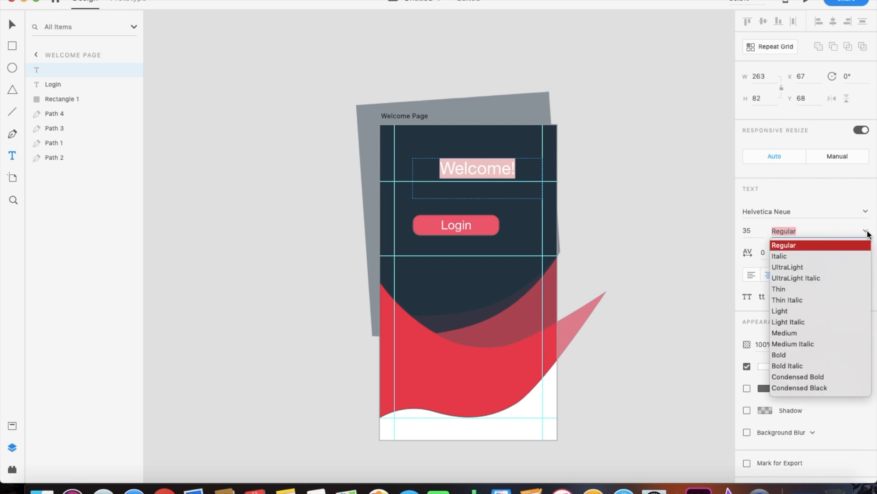
left_click(787, 354)
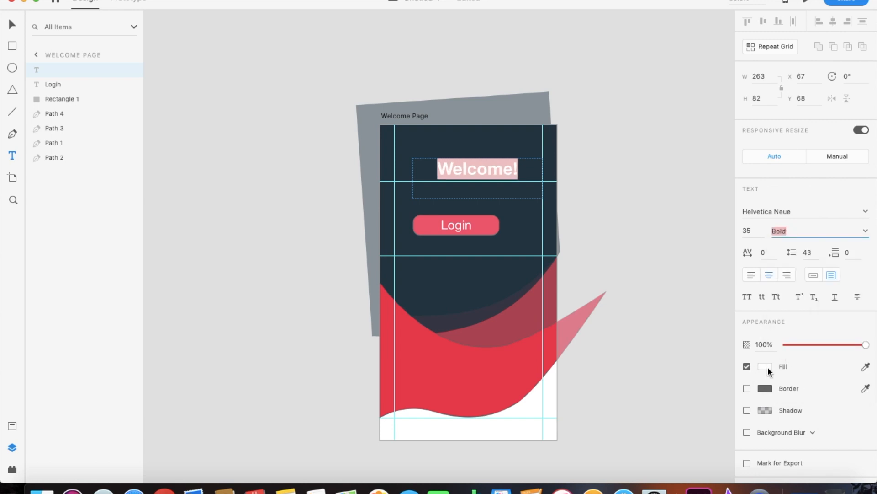
left_click(747, 298)
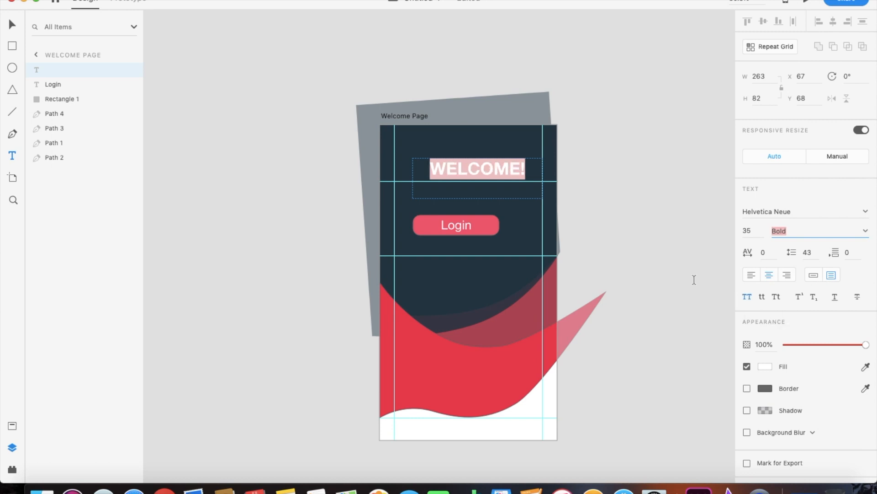
- Move the WELCOME! text beside the artboard's left vertical guide and shrink its box to about 210 by 47
key("Escape")
key("Escape")
left_click_drag(502, 168, 493, 169)
left_click_drag(535, 199, 508, 179)
mouse_move(461, 161)
left_mouse_down()
mouse_move(465, 182)
mouse_move(454, 160)
left_mouse_up()
- Lock the background path layers so the wave shapes cannot be selected
left_click(476, 213)
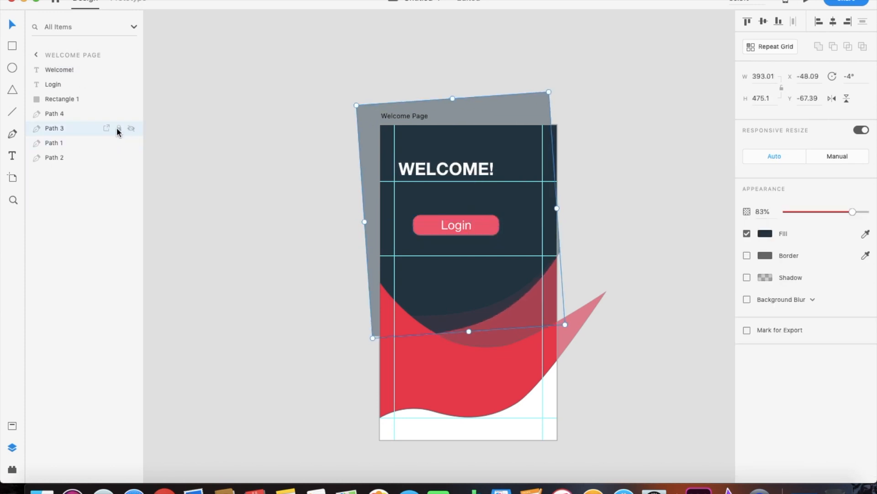
left_click(119, 129)
left_click(118, 113)
left_click(119, 142)
- Group the Login text with its rounded rectangle and move the group to about X 92, Y 162
left_click_drag(441, 194, 452, 245)
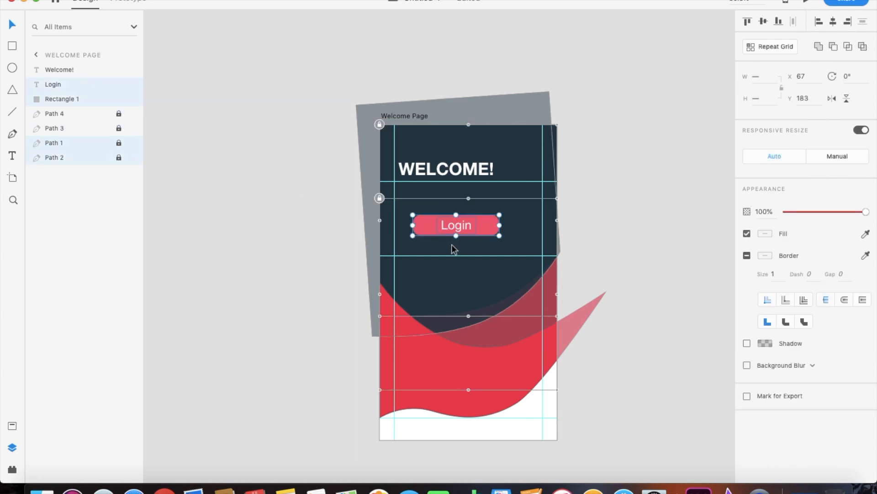
right_click(486, 227)
left_click(528, 322)
mouse_move(480, 226)
left_mouse_down()
mouse_move(481, 244)
mouse_move(490, 216)
left_mouse_up()
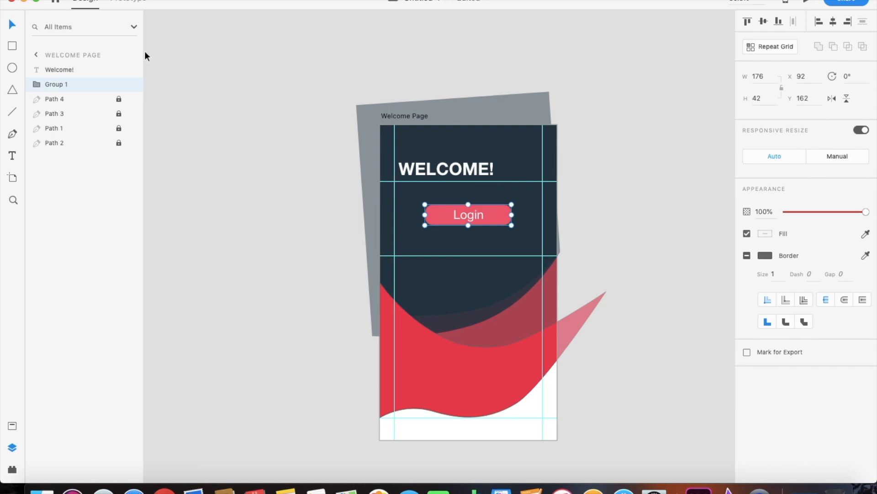
- Add a text box about 292 by 58 reading "Happy to see you again" below the WELCOME! heading
left_click(13, 156)
left_click_drag(414, 189, 556, 221)
type("Happ")
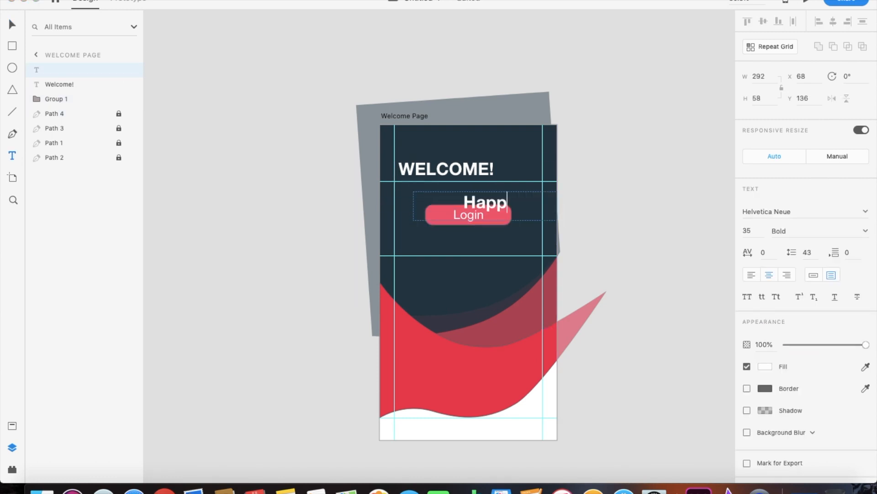
type("y to see you")
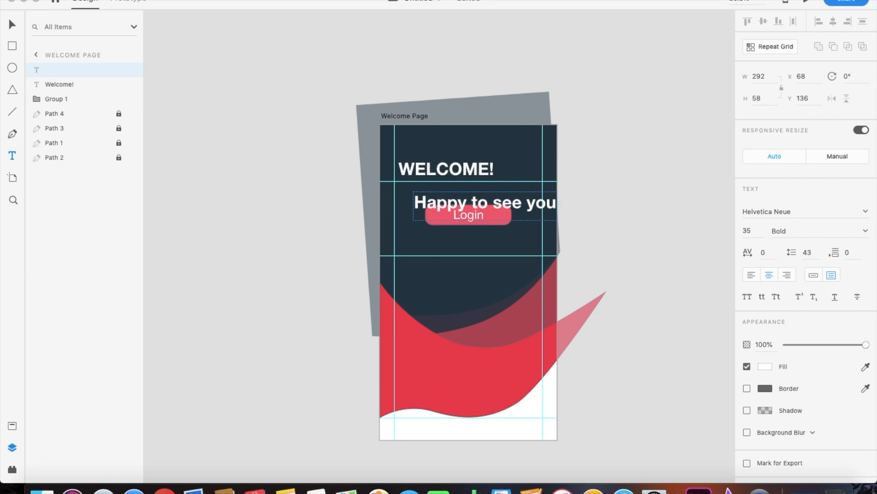
type("again")
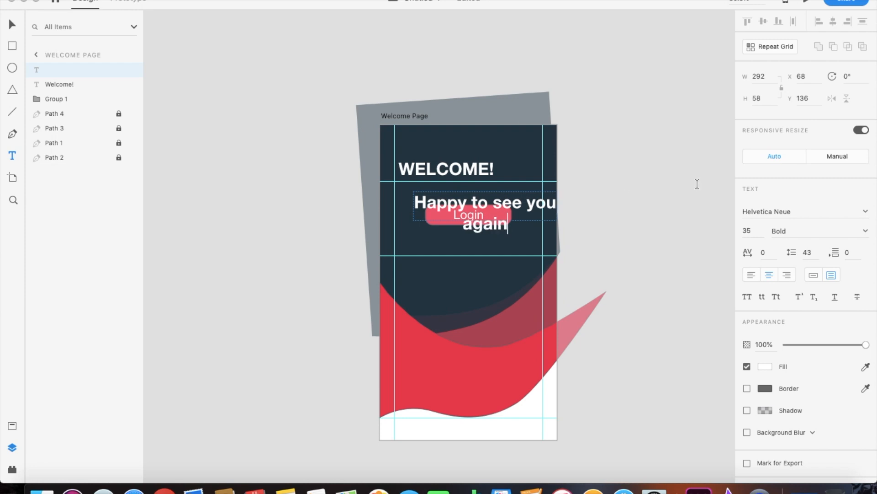
- Set the font size of the "Happy to see you again" text to 28
left_click(757, 229)
triple_click(544, 206)
left_click(749, 230)
type("28")
key("Return")
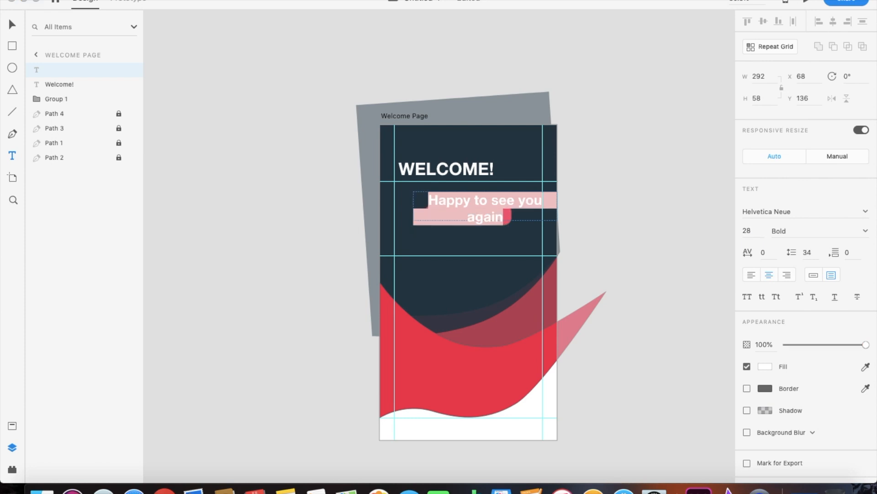
- Set the "Happy to see you again" text to Medium weight and resize its box to about 363 by 36
left_click(844, 230)
left_click(865, 231)
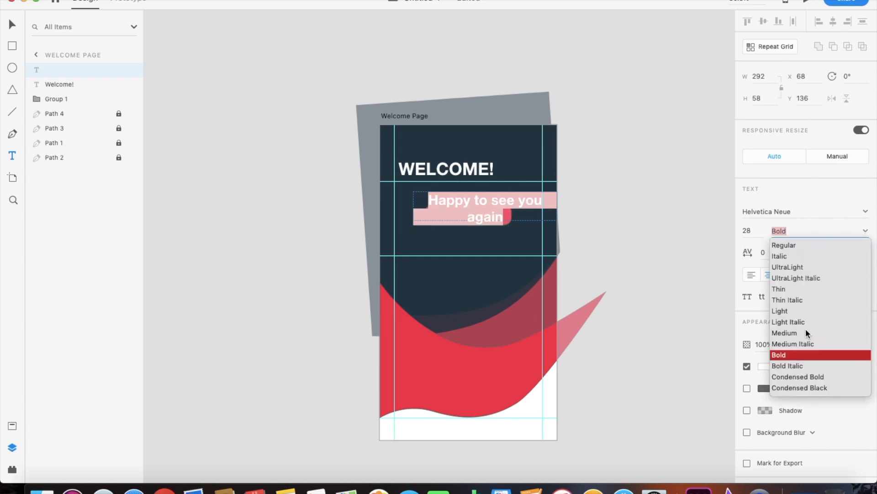
left_click(805, 329)
key("Escape")
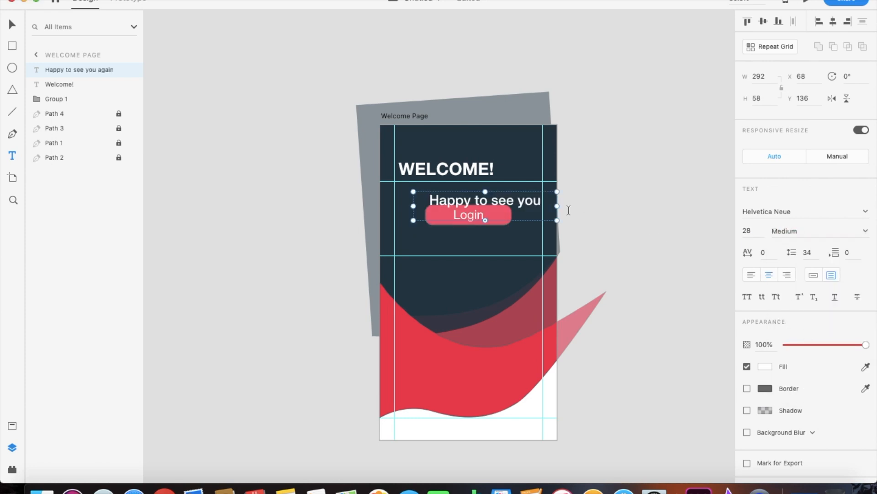
left_click_drag(557, 206, 593, 204)
left_click_drag(504, 220, 504, 211)
left_click(759, 228)
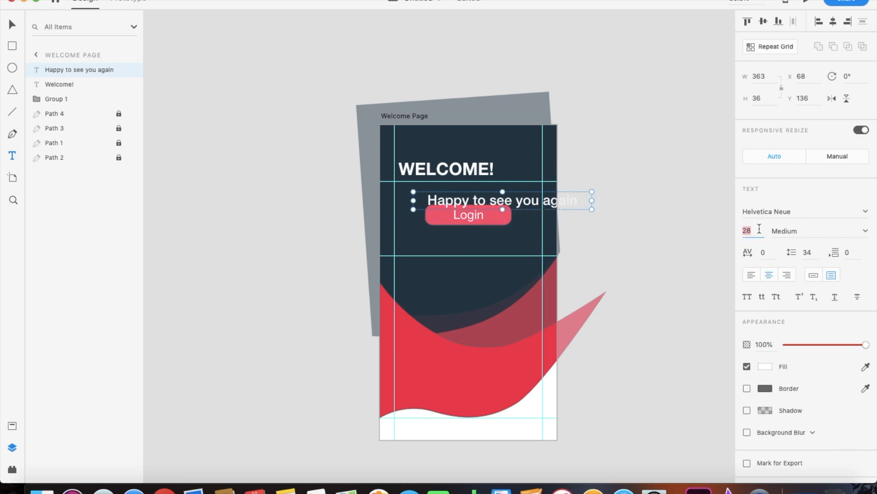
type("2")
key("Return")
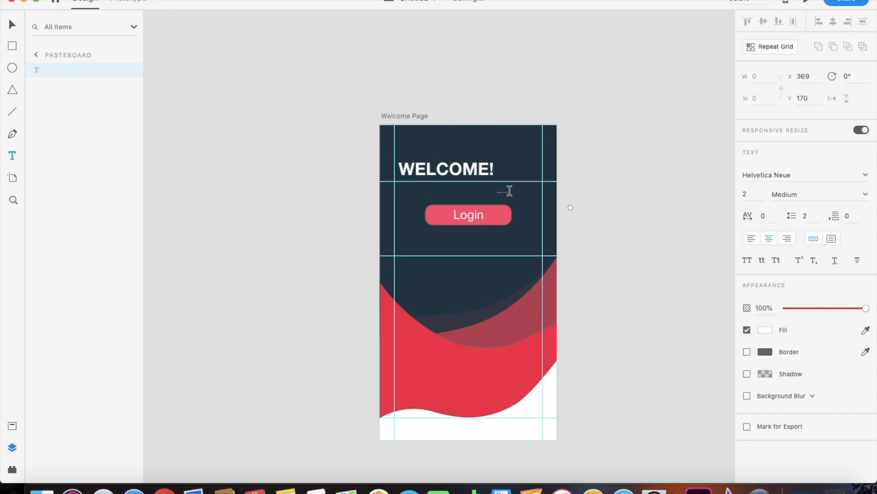
key("super+z")
- Set the "Happy to see you again" text's font size to 25 and refit its box at X 30, Y 115 with a width of about 278
triple_click(528, 205)
left_click(755, 230)
type("25")
key("Return")
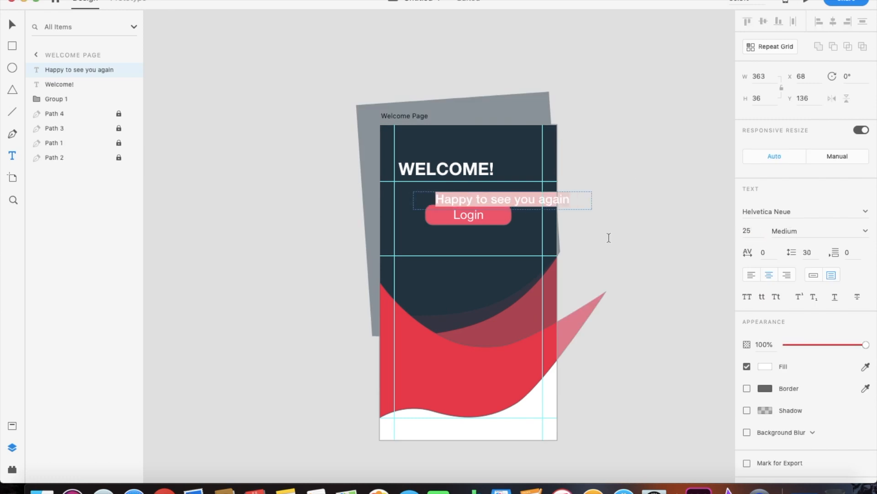
key("Escape")
left_click_drag(444, 193, 418, 185)
left_click_drag(558, 190, 506, 184)
- Set the font size of "Happy to see you again" to 18 and shrink its box to about 200 by 27
key("Return")
left_click(757, 230)
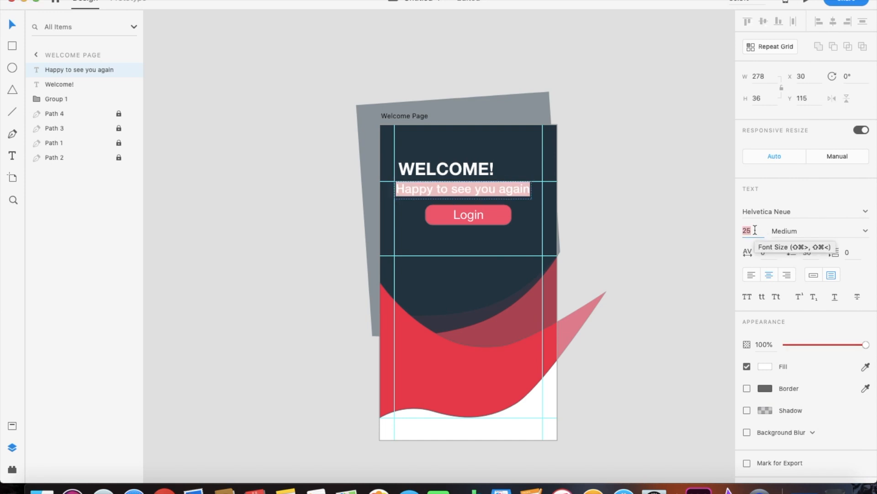
type("18")
key("Return")
key("Escape")
left_click_drag(532, 198, 479, 189)
- Align the WELCOME! heading and the Login button group to the left vertical guide at X 30
left_click_drag(474, 163, 471, 161)
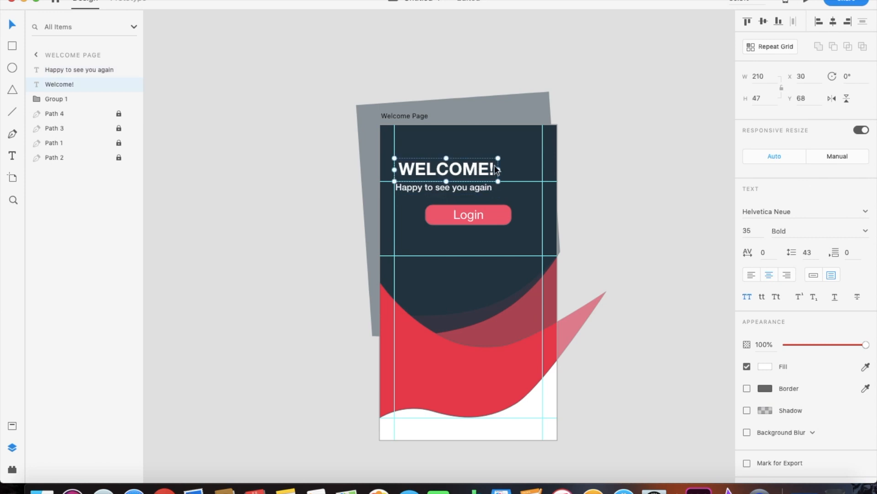
left_click_drag(498, 211, 470, 212)
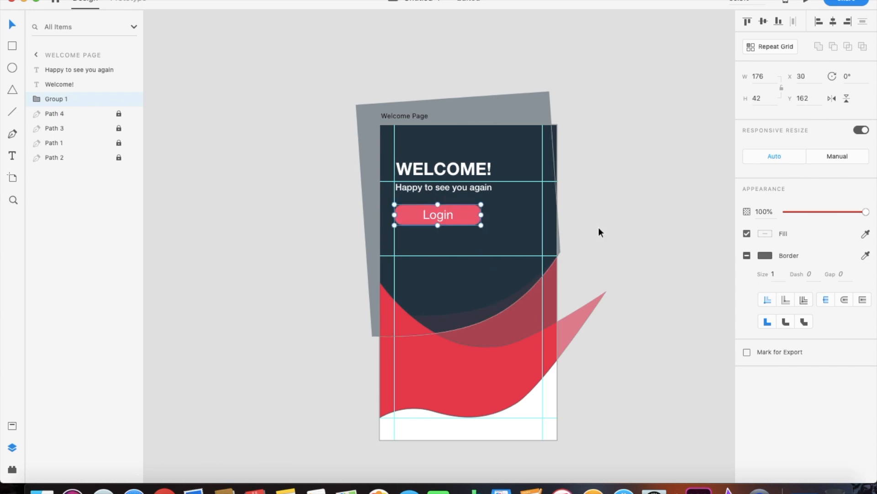
left_click(627, 233)
- Lower the upper horizontal guide together with the heading, the subtitle and the Login button on the artboard
scroll(625, 232, "down", 3)
scroll(624, 232, "right", 2)
scroll(625, 237, "right", 2)
scroll(626, 236, "down", 1)
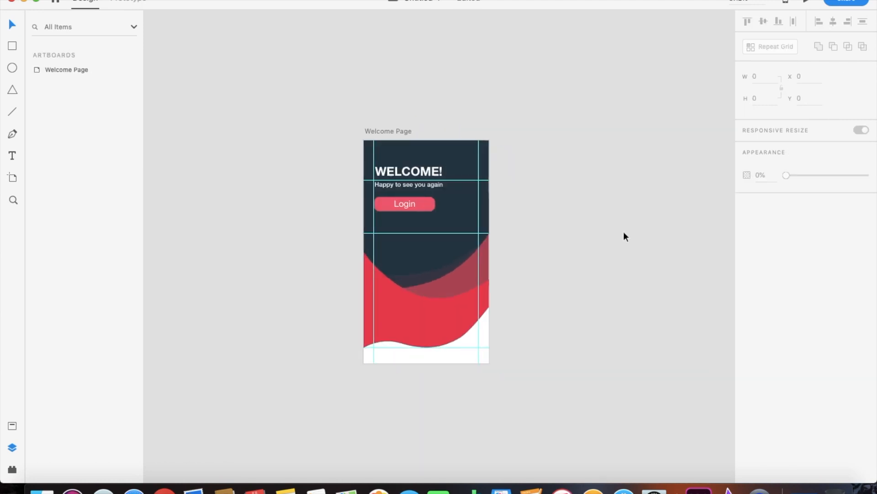
scroll(455, 178, "up", 5)
left_click_drag(409, 181, 405, 228)
left_click(665, 180)
- Remove the vertical and horizontal layout guides from the Welcome Page artboard
scroll(665, 181, "down", 3)
scroll(665, 181, "right", 1)
scroll(664, 181, "right", 1)
scroll(665, 181, "down", 2)
scroll(663, 181, "right", 2)
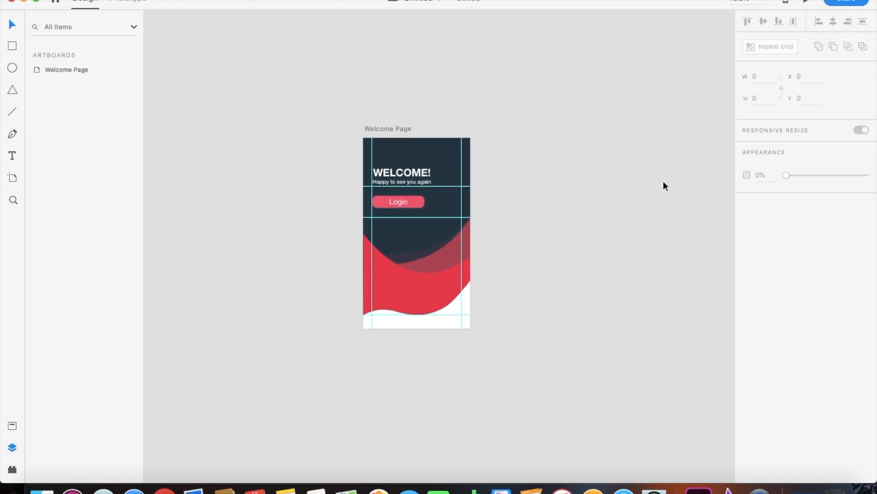
scroll(564, 192, "up", 2)
left_click_drag(324, 139, 297, 145)
left_click_drag(435, 138, 477, 145)
left_click_drag(406, 185, 400, 123)
left_click_drag(413, 224, 413, 184)
scroll(401, 382, "up", 5)
scroll(400, 268, "down", 4)
scroll(400, 268, "up", 1)
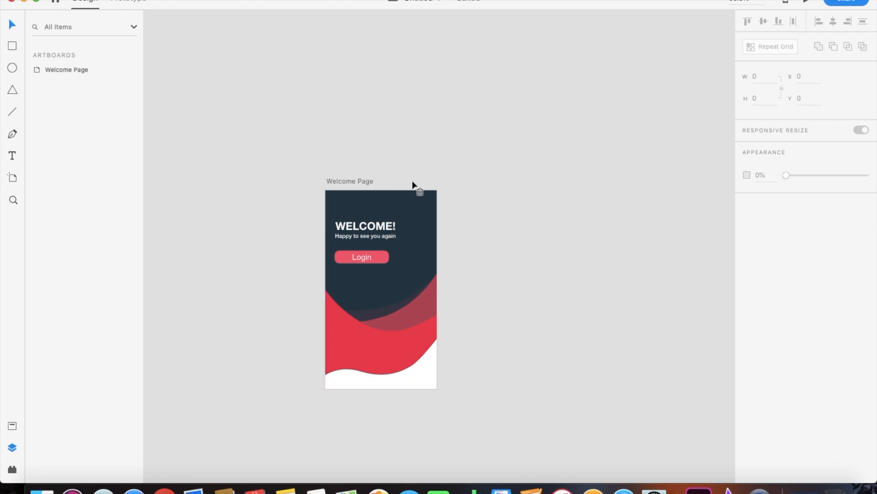
left_click(361, 182)
left_click(465, 193)
scroll(466, 193, "down", 1)
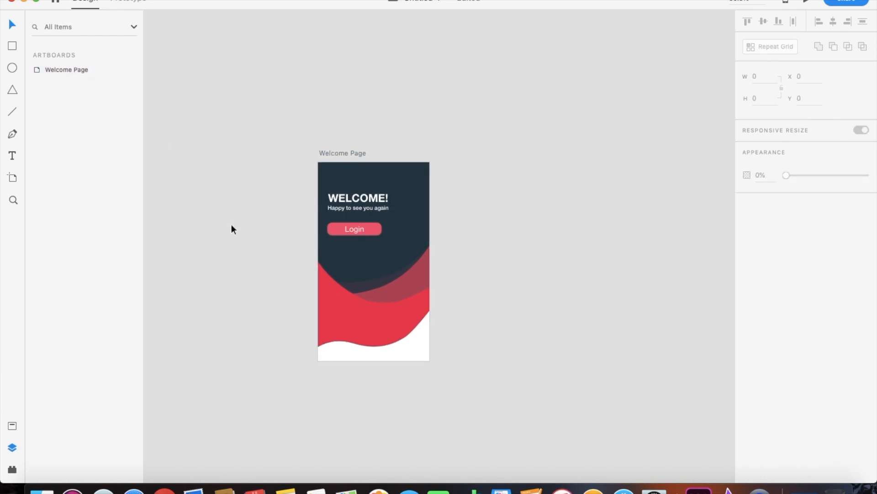
- Duplicate the "Happy to see you again" text onto the lower part of the red wave and fill the copy with black
scroll(374, 260, "up", 5)
left_click(374, 116)
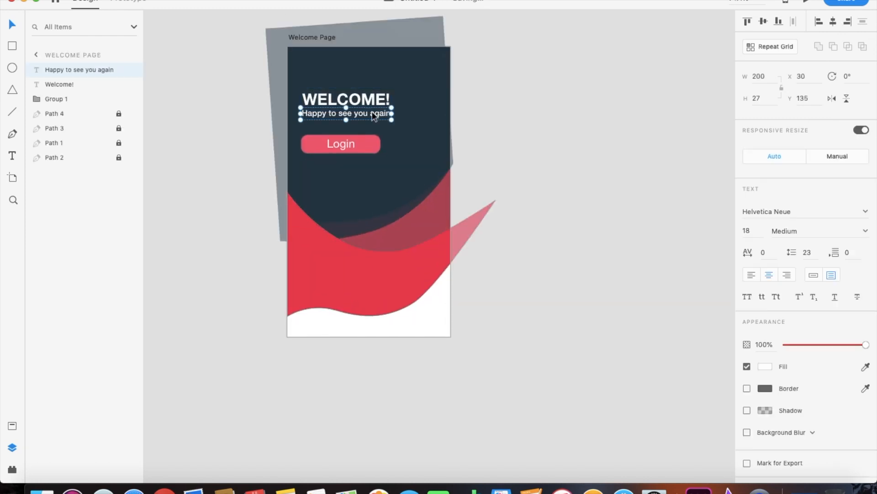
left_click_drag(374, 117, 361, 298)
double_click(361, 298)
left_click(762, 367)
left_click_drag(647, 317, 612, 397)
- Change the copied text to "You are not a member ?" and move it onto the white area at about Y 604
left_click(358, 295)
double_click(359, 295)
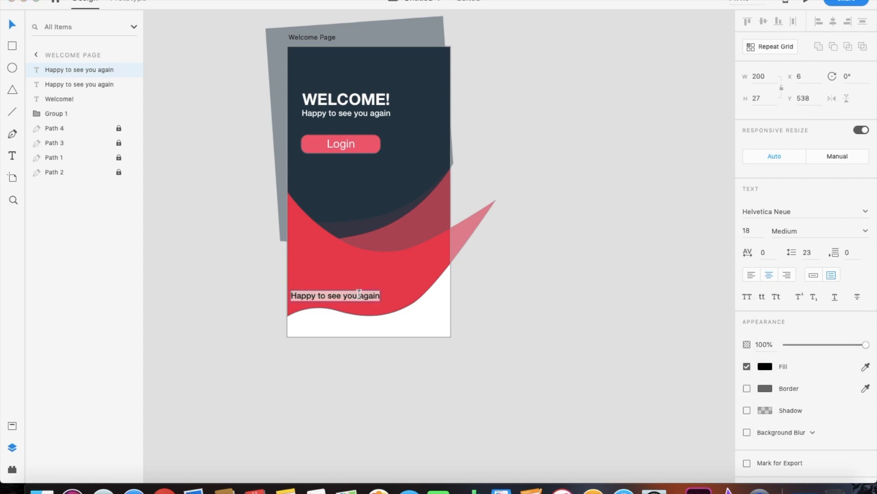
type("You are not a member ?")
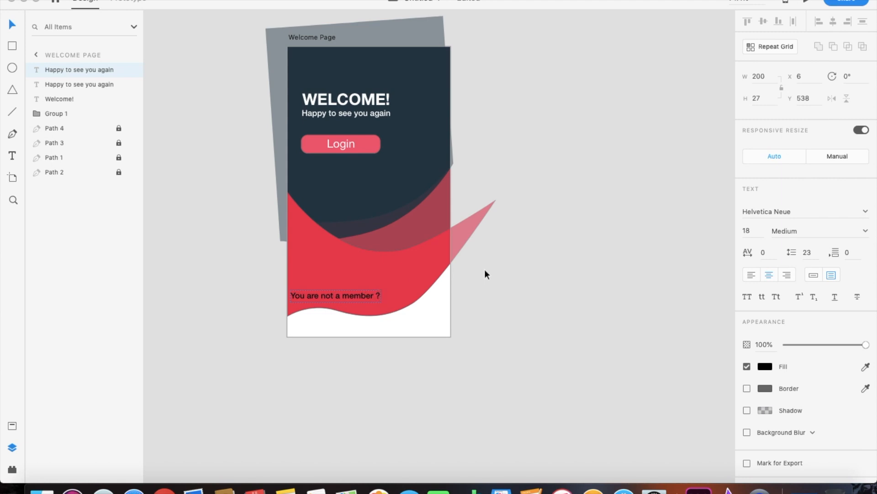
key("Escape")
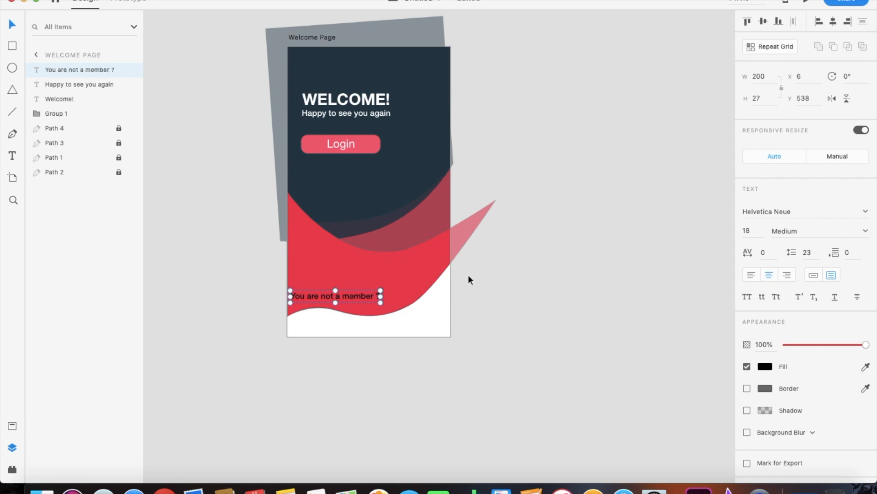
left_click_drag(353, 295, 357, 329)
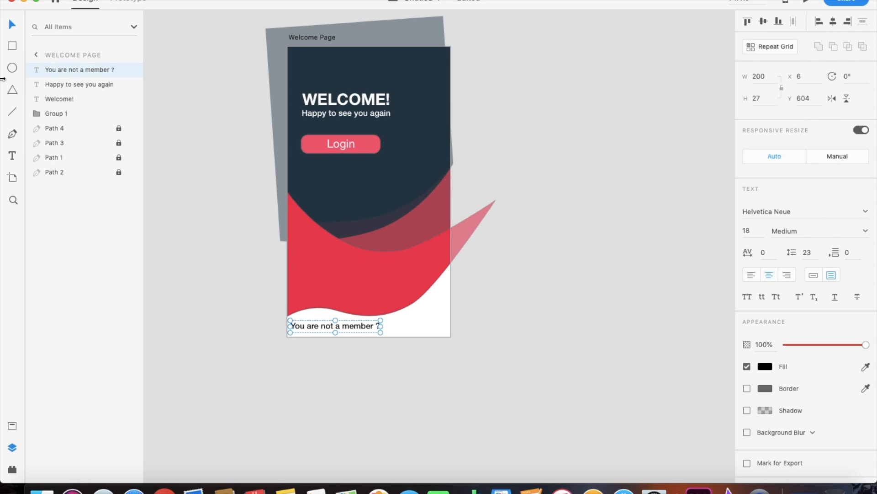
- Duplicate the "You are not a member ?" text onto the red wave and change the copy's wording to Signup
left_click(351, 144)
left_click(346, 324)
key("super+d")
left_click_drag(346, 326, 394, 277)
double_click(394, 277)
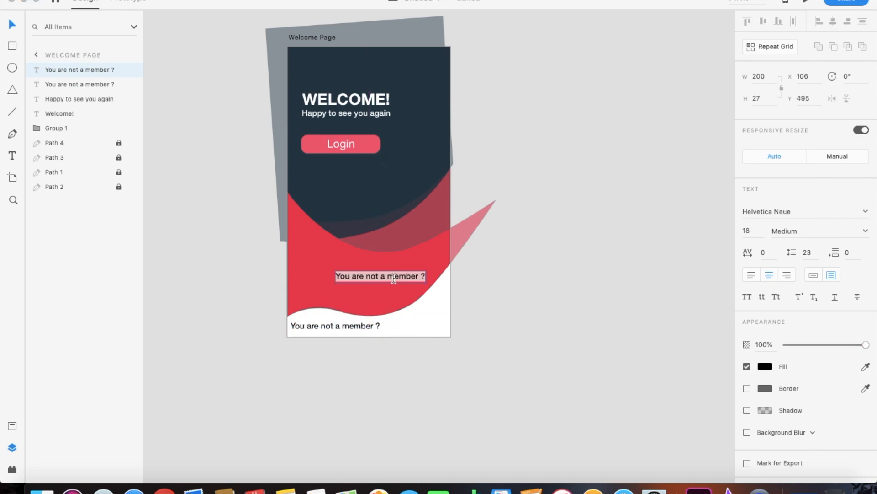
type("Signup")
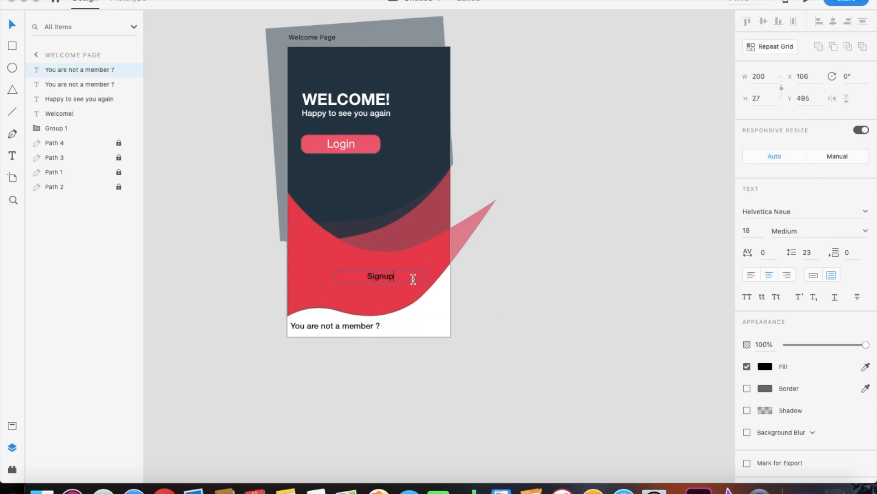
- Fill the Signup text with the red sampled from the wave behind it
key("super+a")
left_click(766, 366)
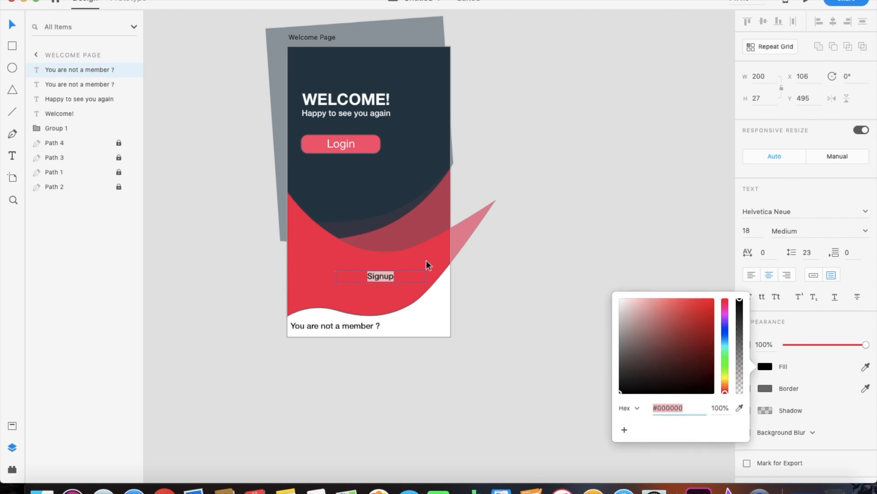
key("Escape")
left_click(765, 366)
left_click(866, 366)
left_click(376, 268)
double_click(393, 275)
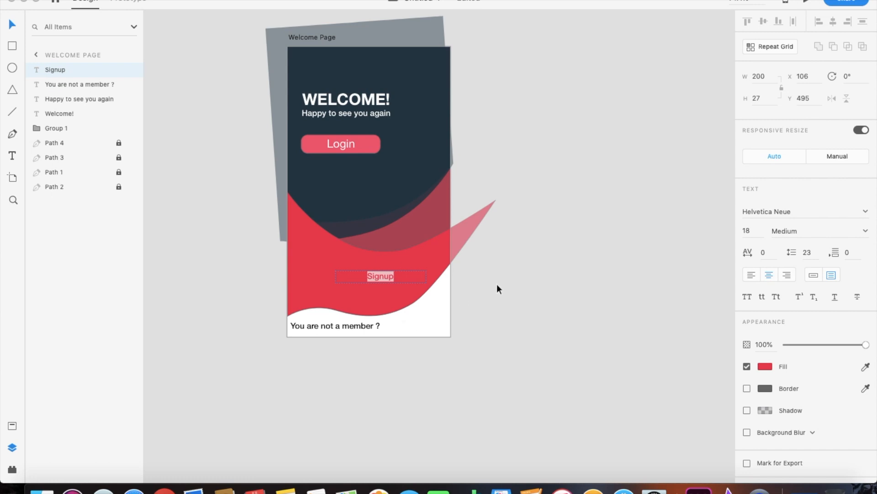
- Move the Signup text beside "You are not a member ?" and narrow its text box to a width of 62
key("Escape")
left_click_drag(398, 273, 417, 323)
left_click_drag(353, 321, 399, 323)
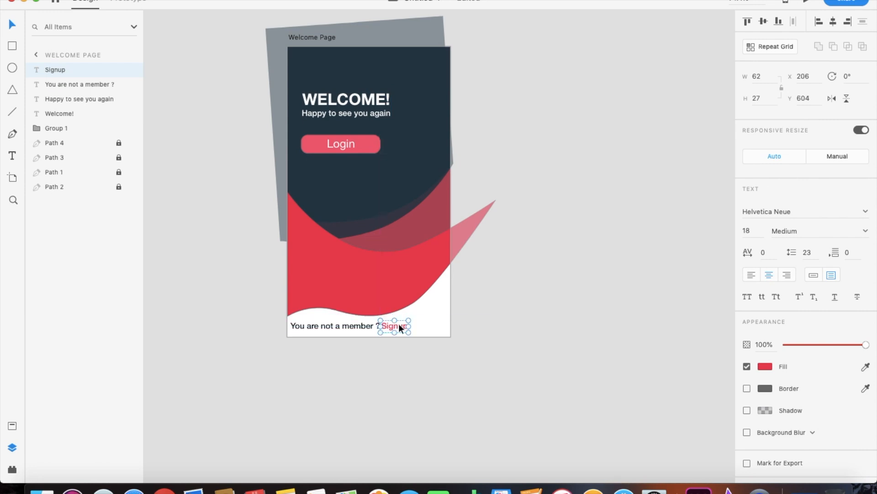
- Lower the Signup and "You are not a member ?" texts slightly onto one line at about Y 606
left_click(460, 308)
scroll(422, 308, "up", 5)
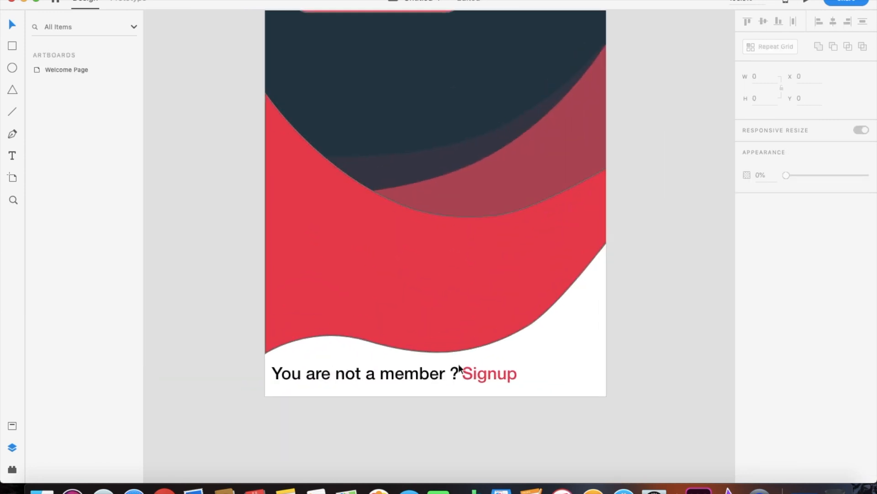
left_click(461, 372)
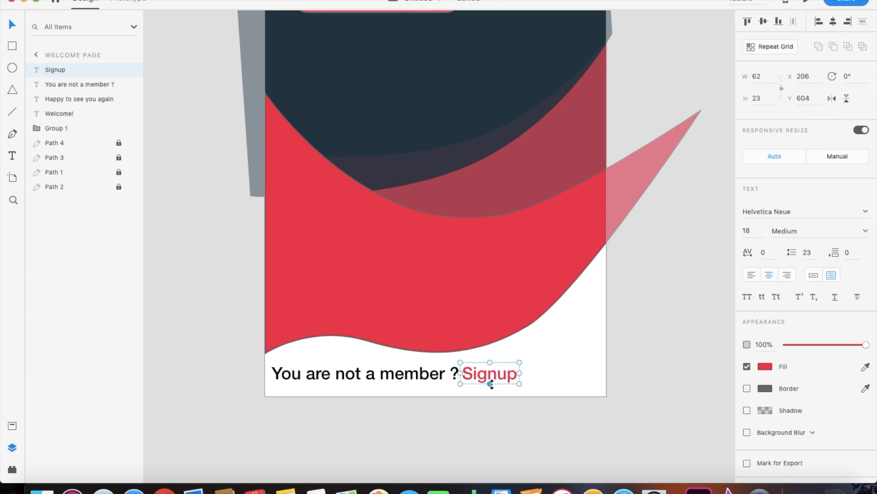
left_click_drag(491, 374, 489, 374)
left_click(383, 373)
mouse_move(388, 371)
left_mouse_down()
mouse_move(366, 386)
mouse_move(371, 374)
left_mouse_up()
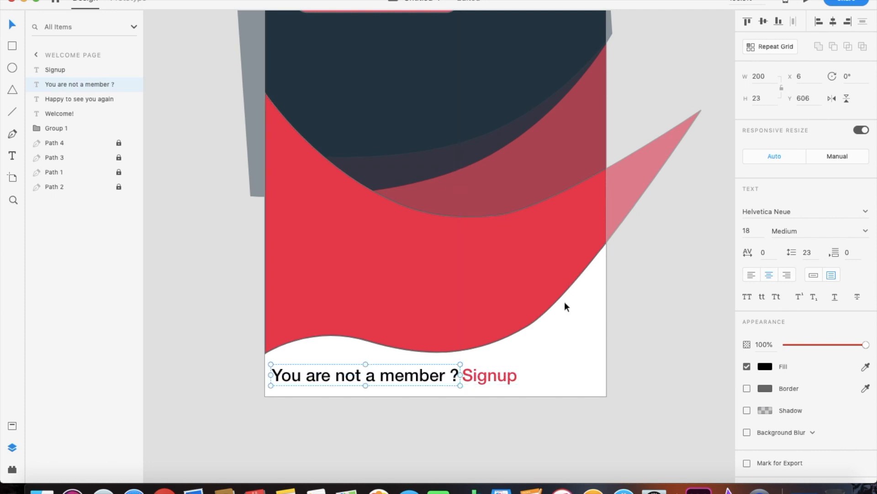
- Unlock the front red wave (Path 4), remove its border and lock it again
left_click(558, 297)
left_click(120, 143)
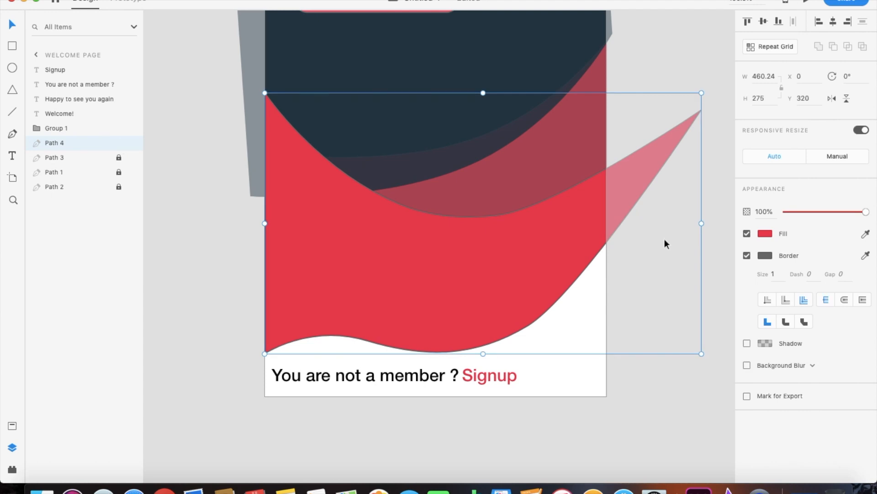
left_click(747, 255)
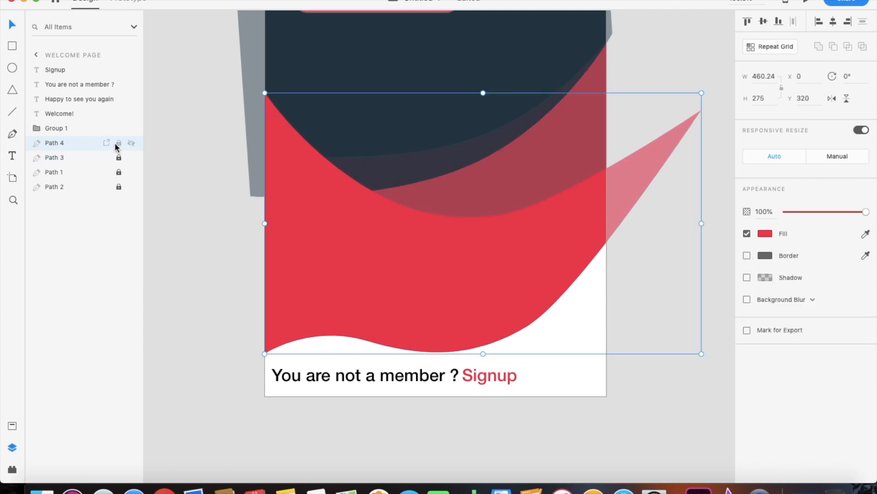
left_click(118, 143)
left_click(671, 74)
- Move the Welcome Page artboard to about X -18, Y 2 and duplicate it
key("super+0")
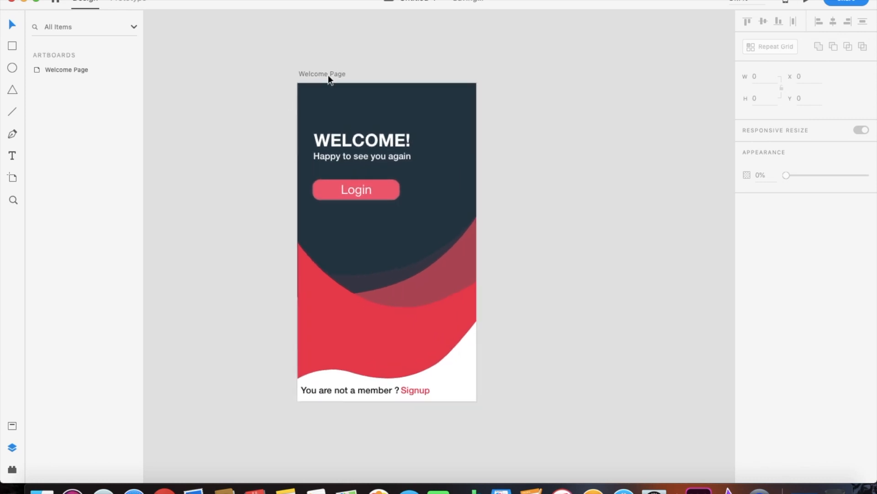
left_click(328, 76)
left_click_drag(330, 73, 277, 64)
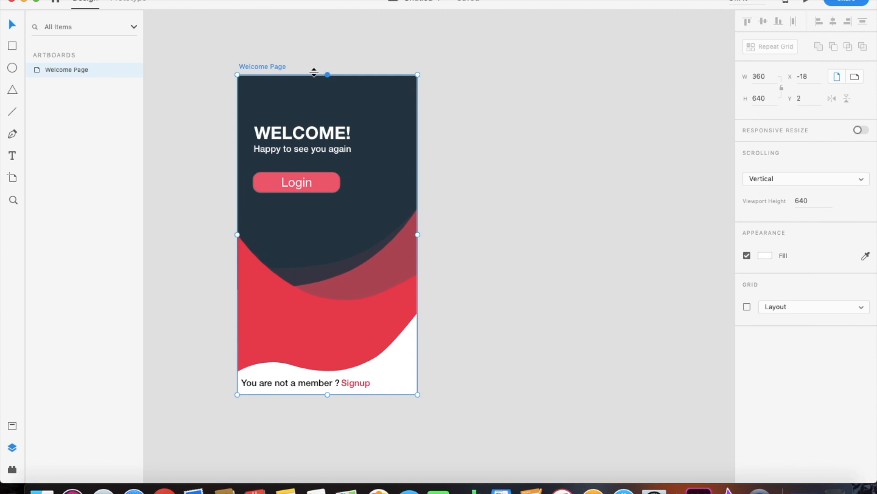
key("super+d")
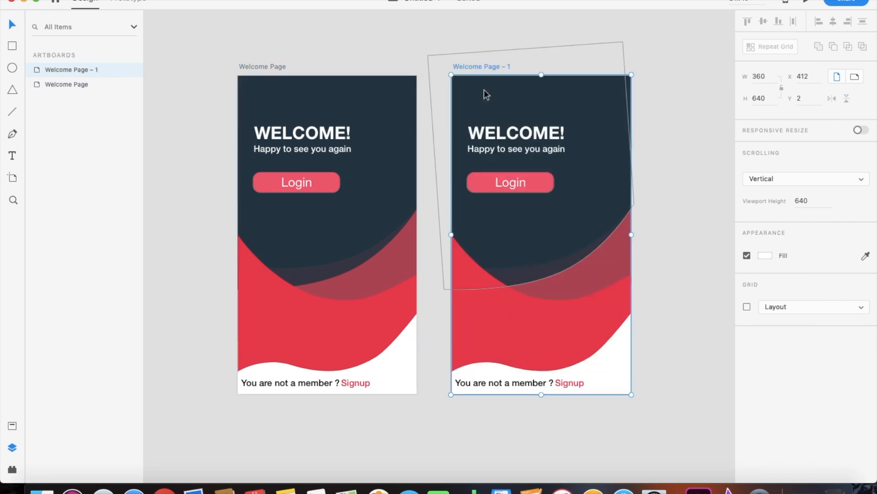
- Unlock Path 1, Path 2, Path 3 and Path 4 in the duplicated artboard
left_click(532, 257)
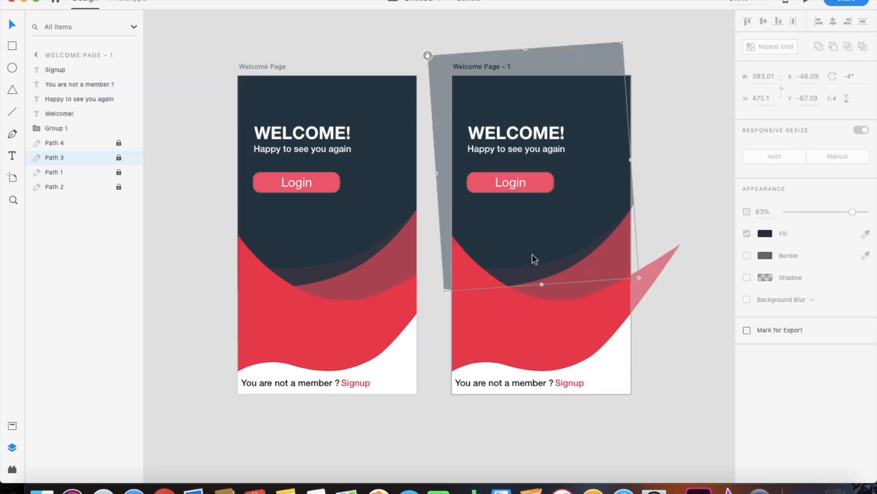
left_click(119, 159)
left_click(118, 144)
left_click(119, 173)
left_click(119, 187)
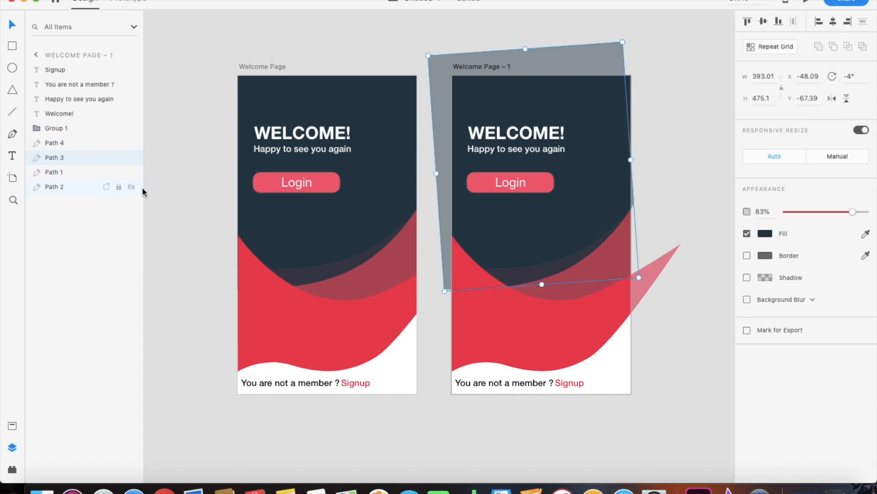
- Delete all four wave background shapes from the duplicated artboard
key("Delete")
left_click(566, 228)
key("Delete")
left_click(566, 229)
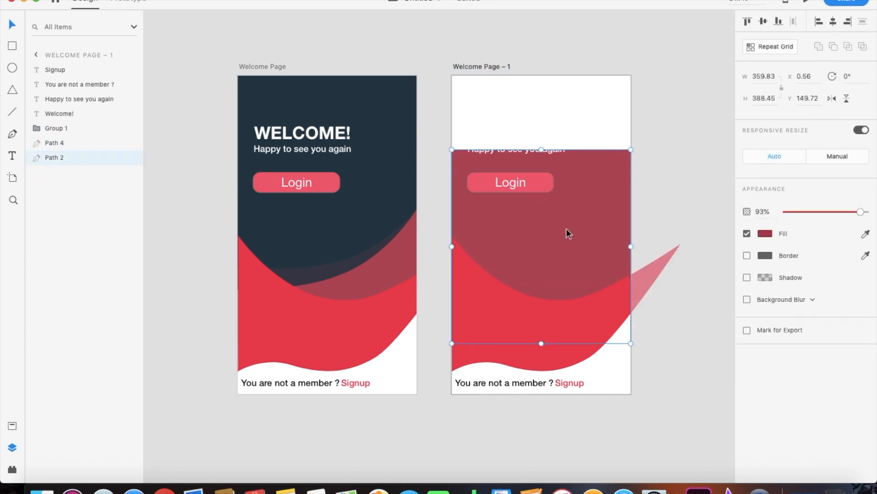
key("Delete")
left_click(566, 229)
key("Delete")
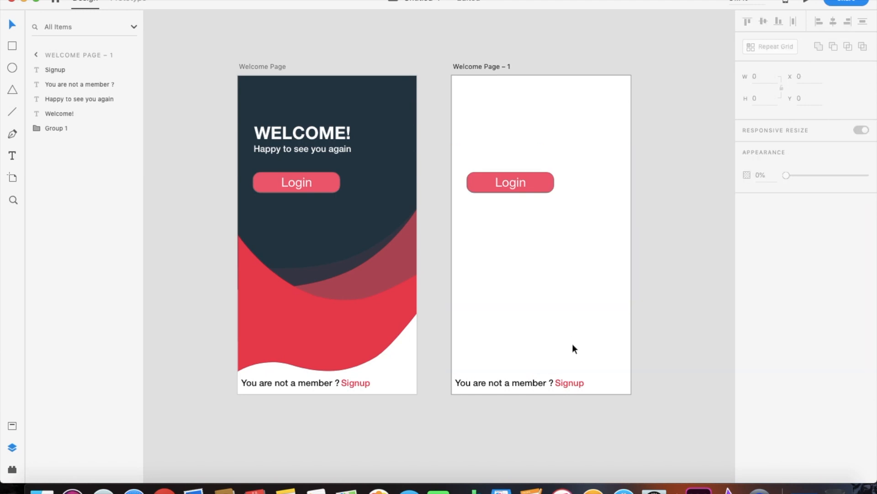
- Rename the duplicated artboard as Login Page
left_click(493, 67)
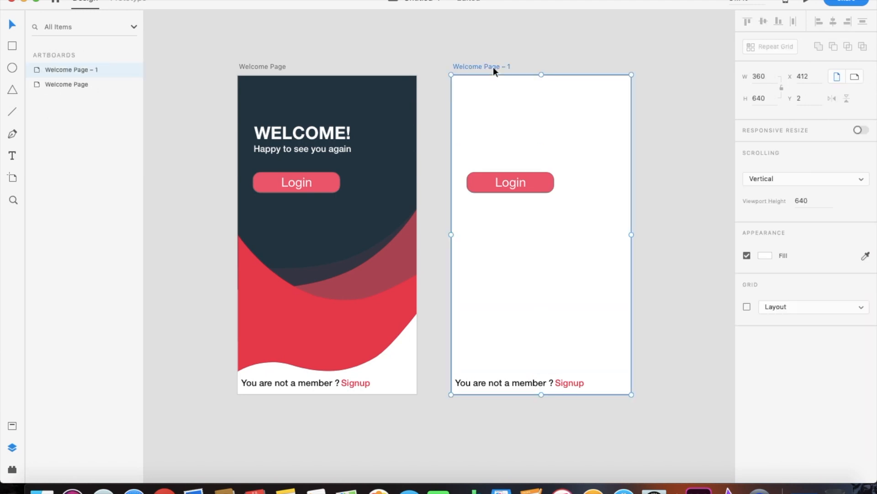
double_click(492, 66)
type("Log")
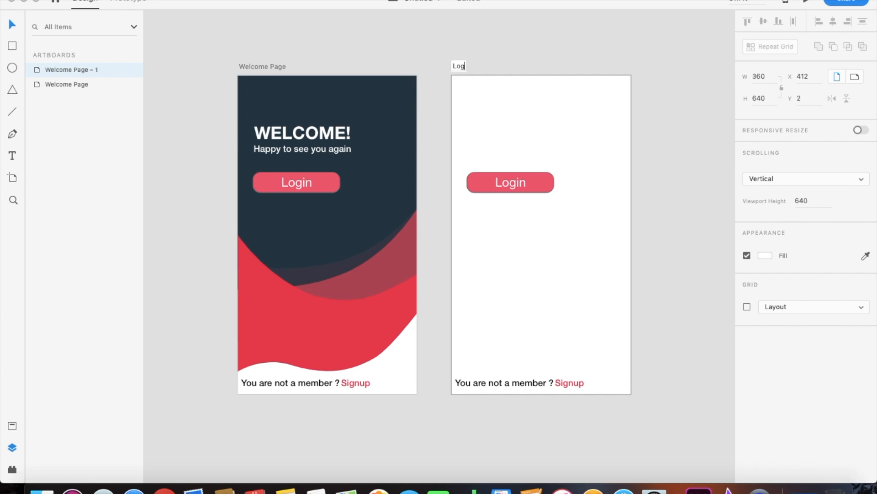
type("in Page")
key("Return")
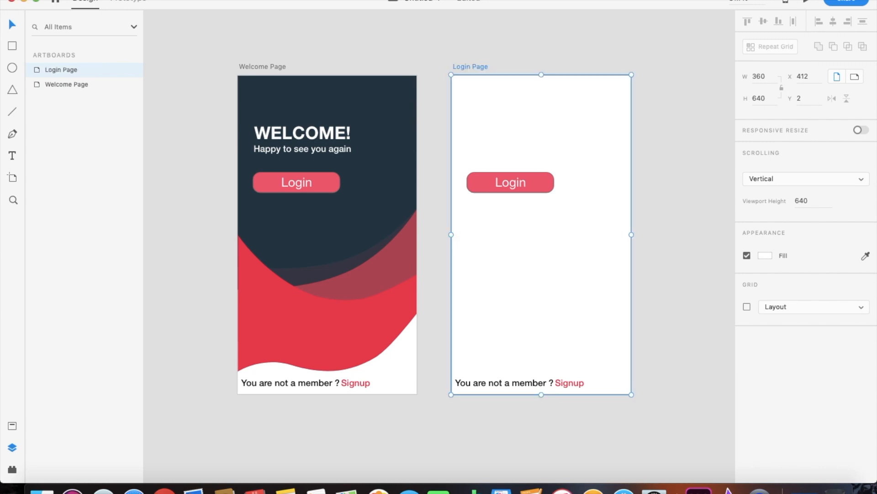
- Fill the Login Page artboard with a brownish grey
scroll(442, 249, "right", 3)
left_click(765, 256)
left_click_drag(622, 197, 626, 238)
left_click(571, 120)
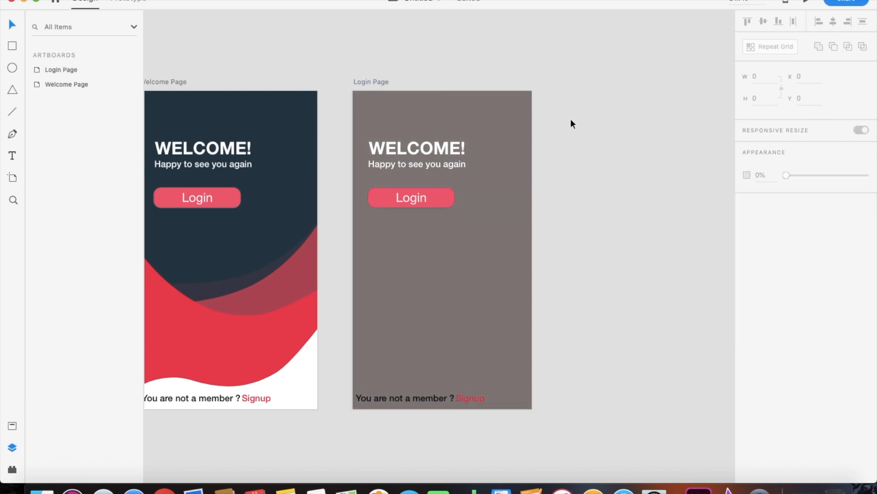
- Change the Login Page heading to HELLO EVERYONE and widen its text box so it fits on one line
double_click(436, 157)
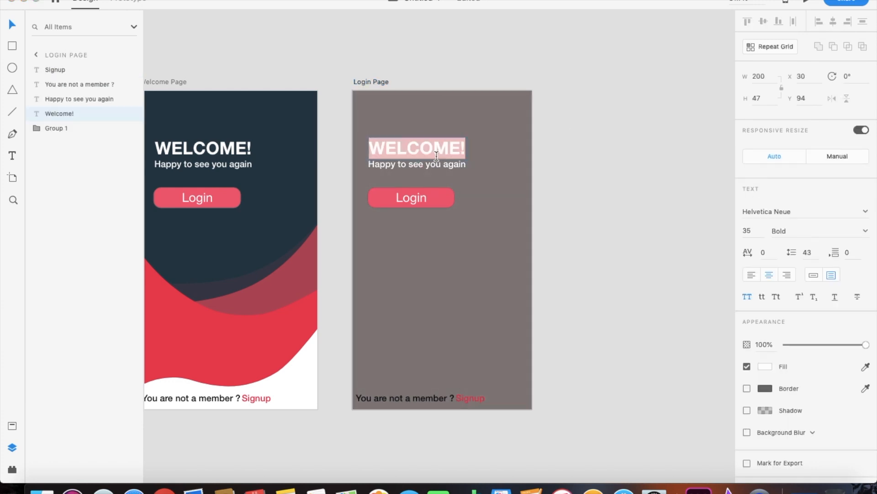
type("HEL")
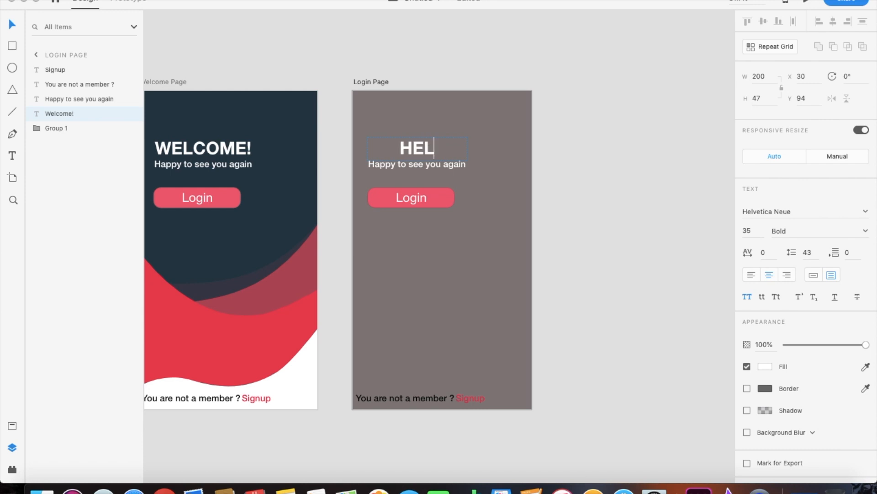
type("LO EVERYONR")
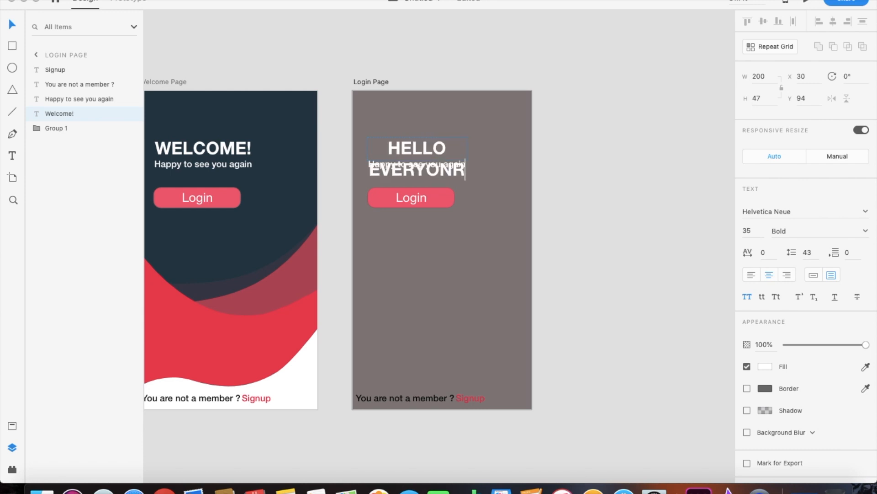
key("BackSpace")
type("E")
key("Escape")
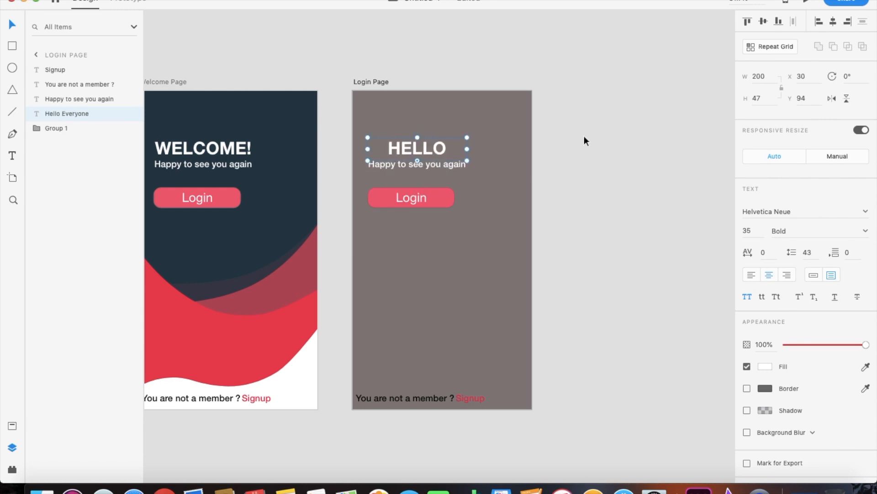
left_click_drag(467, 150, 535, 152)
left_click_drag(482, 142, 452, 165)
- Change the Login Page subtitle to "Please fill the details" and line it up with the heading's left edge
double_click(452, 165)
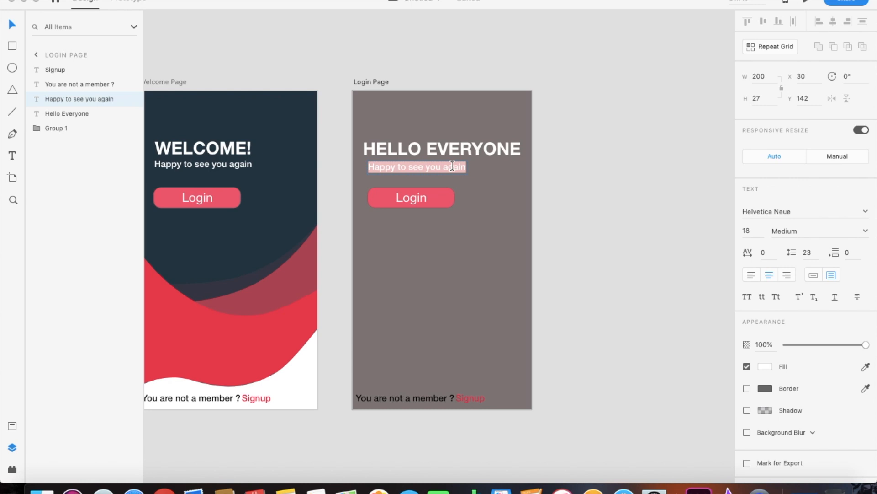
type("Please")
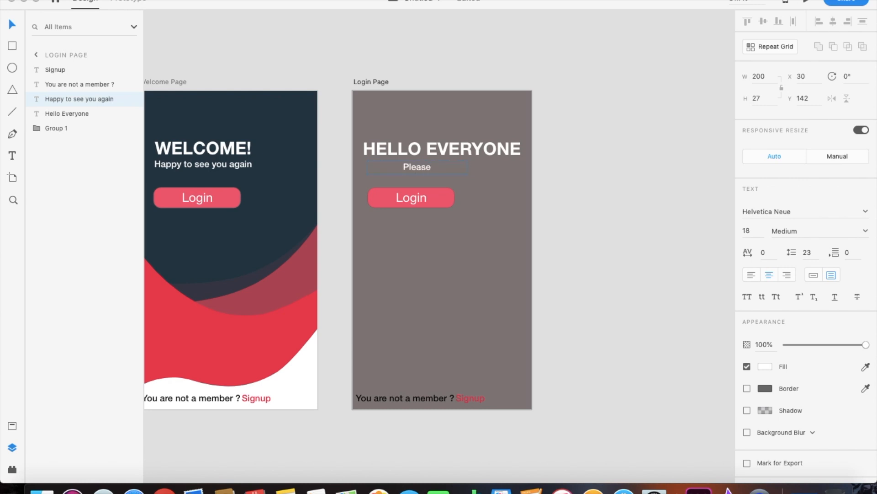
type("fill the details")
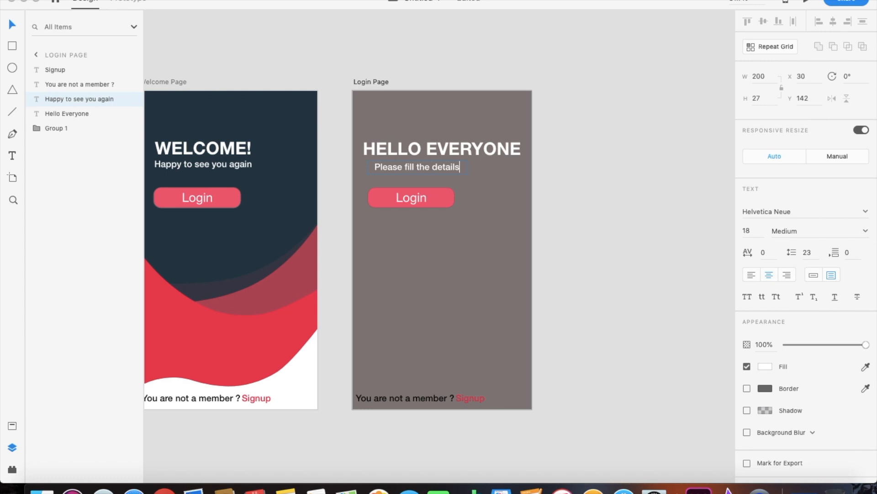
key("Escape")
left_click_drag(445, 164, 437, 164)
left_click_drag(360, 168, 399, 168)
- Create a second Login button beneath the Login Page subtitle, widened to about 320 at X 18, Y 192
left_click_drag(438, 198, 539, 191)
scroll(432, 240, "left", 2)
key("super+d")
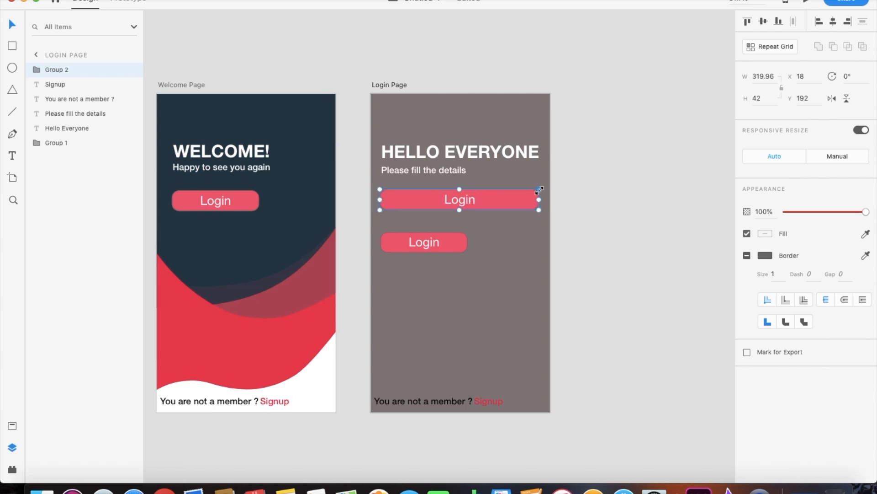
- Ungroup the wide Login button and change its label to Email with left-aligned text
left_click(765, 233)
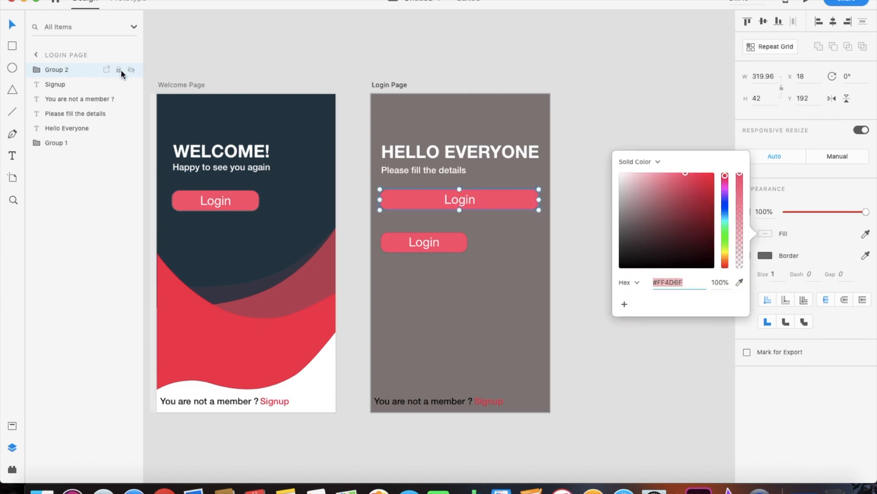
left_click(501, 200)
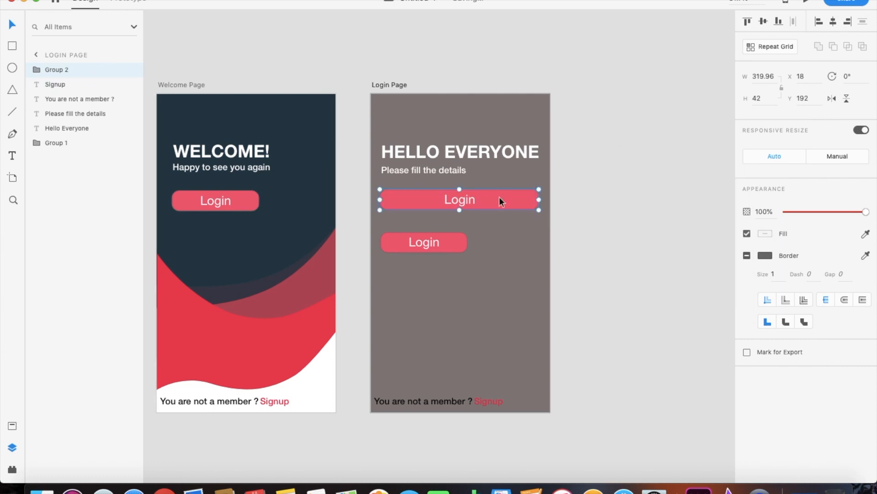
right_click(499, 197)
left_click(551, 303)
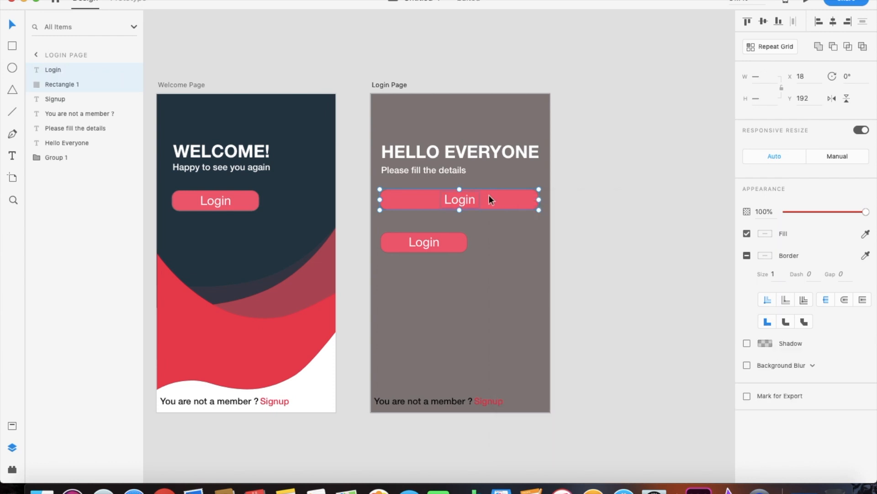
double_click(465, 199)
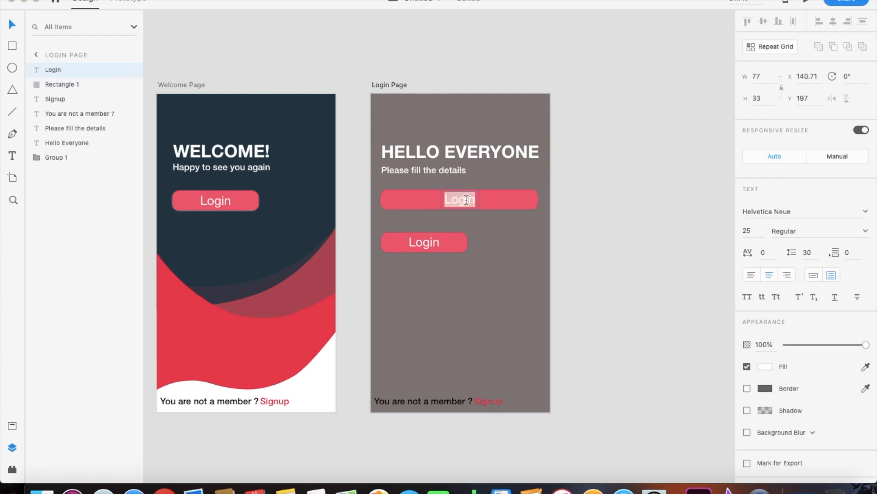
type("Email")
left_click(756, 275)
key("Escape")
- Set the Email field's rectangle to 58% opacity and fill it with white
left_click(527, 204)
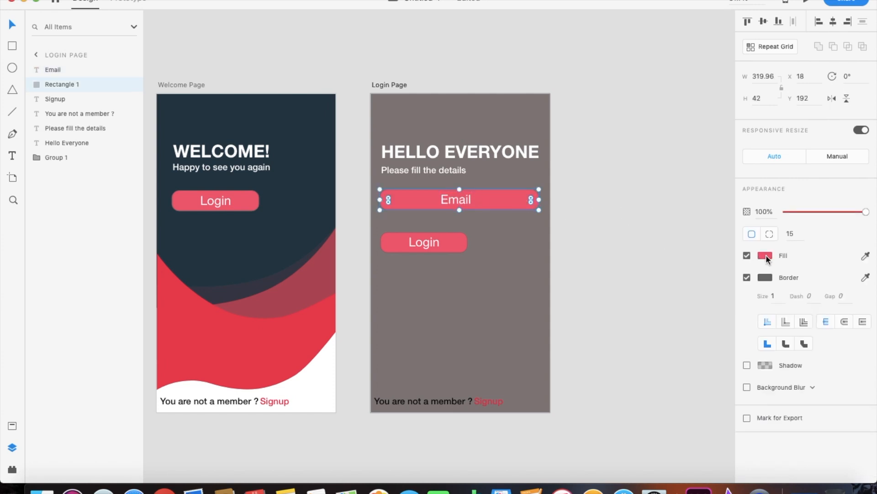
left_click_drag(821, 212, 833, 213)
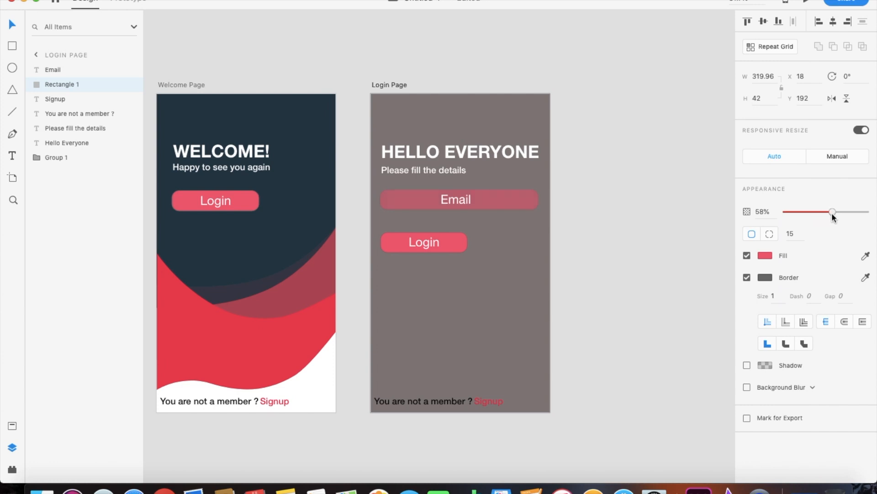
left_click(765, 255)
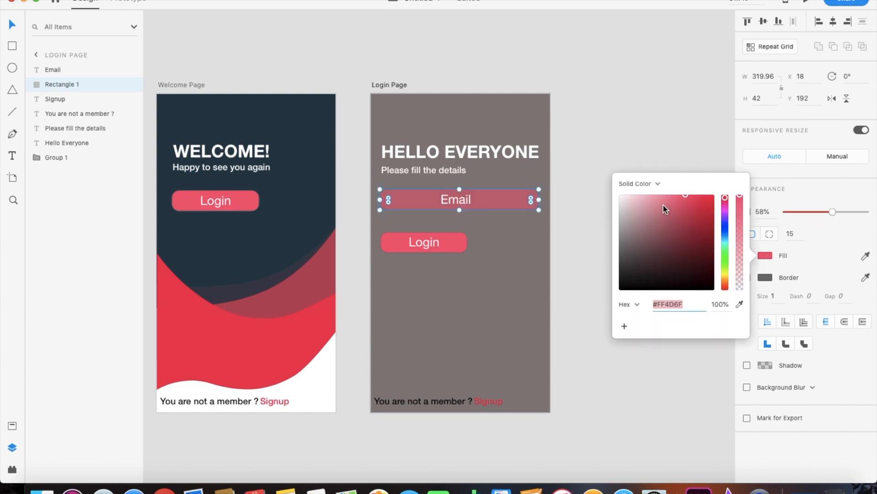
left_click_drag(663, 204, 608, 183)
left_click(603, 138)
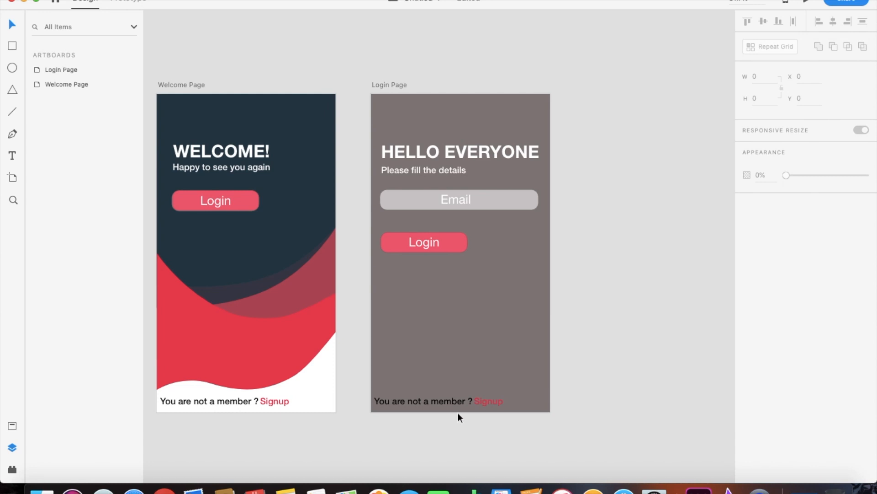
- Move the Login Page artboard closer to the Welcome Page, placing it at X 370, Y 2
left_click(465, 402)
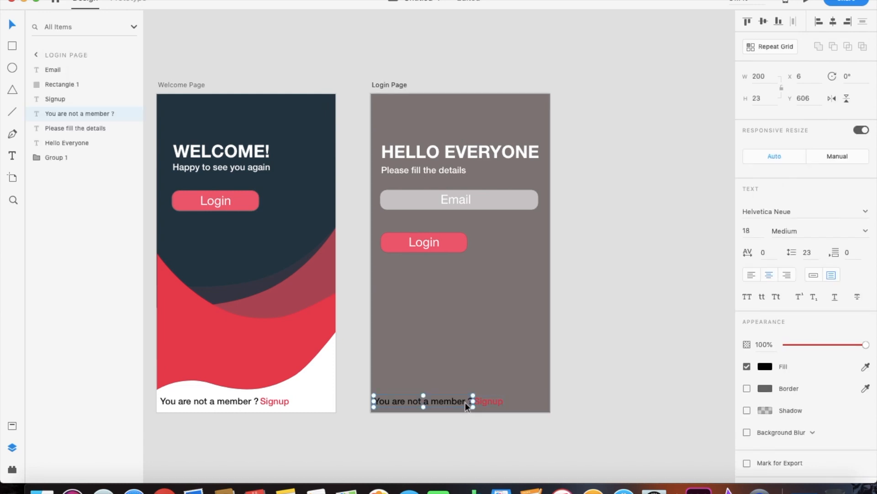
scroll(465, 402, "down", 3)
scroll(465, 402, "left", 3)
scroll(473, 287, "up", 3)
scroll(473, 287, "right", 2)
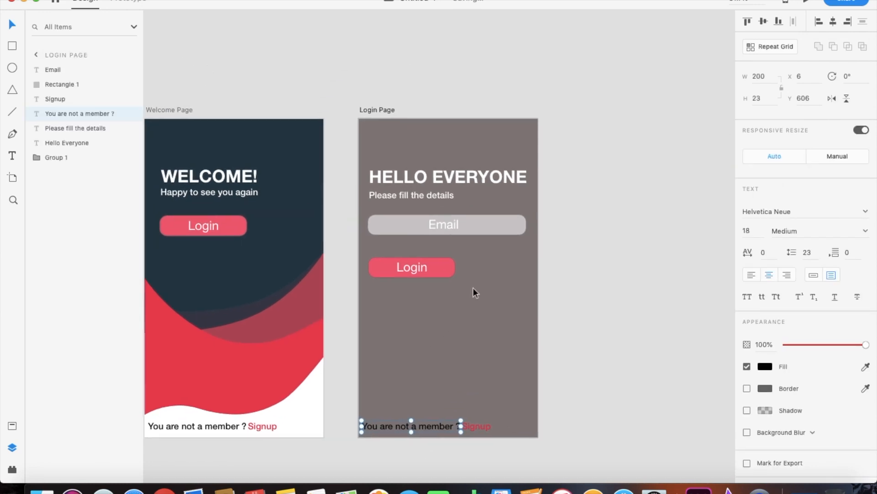
scroll(412, 143, "up", 2)
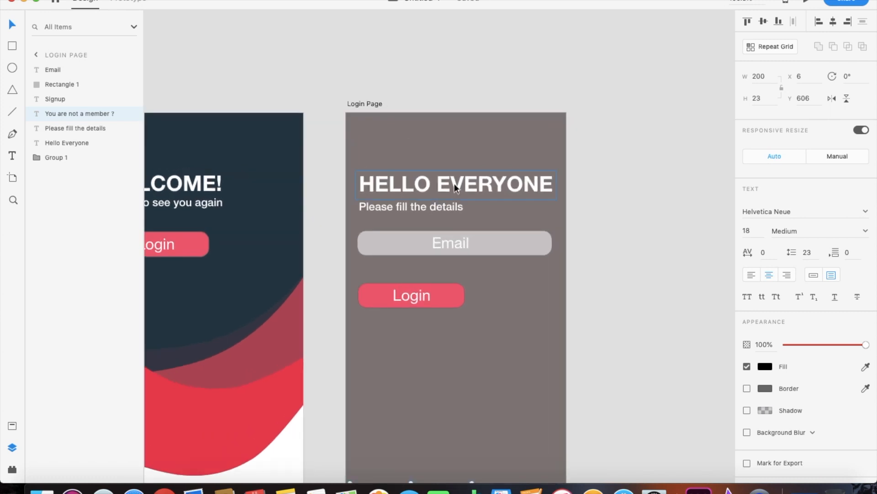
scroll(452, 286, "down", 5)
scroll(450, 284, "up", 3)
left_click_drag(413, 199, 413, 199)
left_click_drag(385, 125, 361, 127)
scroll(362, 127, "down", 3)
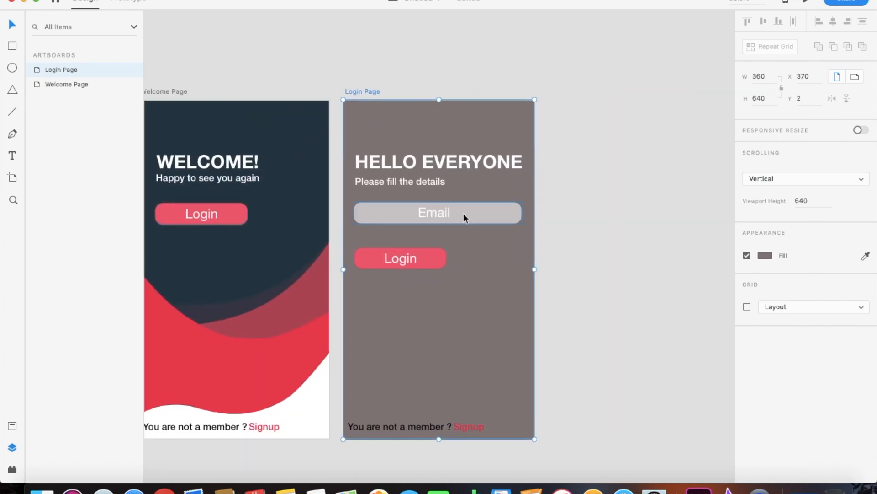
scroll(491, 192, "down", 1)
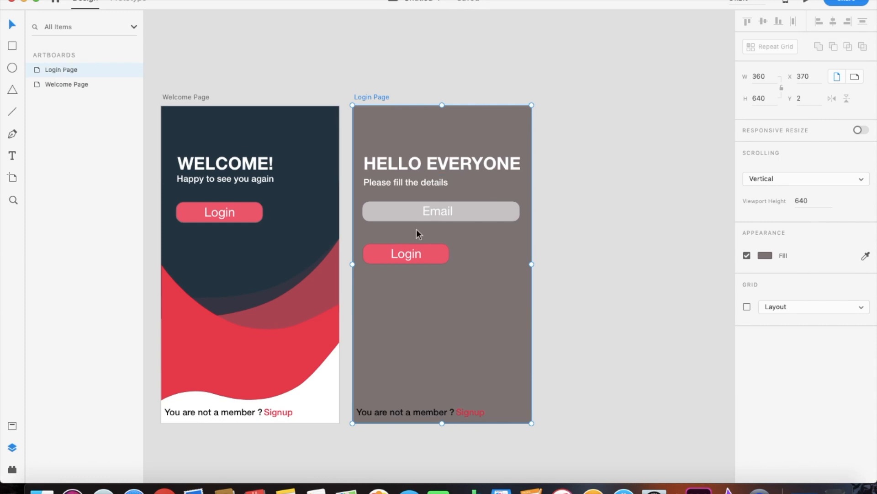
- Fill the Login Page artboard background with white, #FFFFFF
left_click(467, 136)
left_click(364, 97)
left_click(765, 255)
left_click_drag(630, 242, 594, 120)
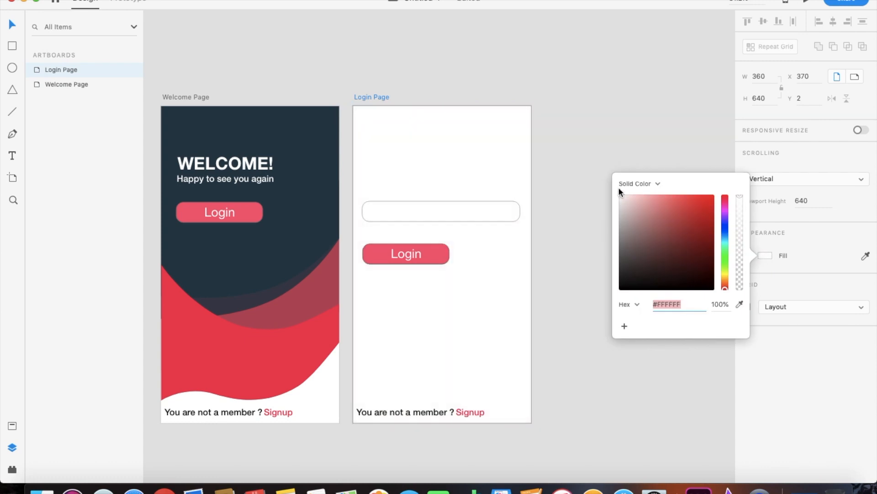
- Recolour the Login Page heading and the "Please fill the details" subtitle to black, #000000
left_click(477, 168)
left_click(765, 366)
type("000000")
key("Return")
left_click(436, 183)
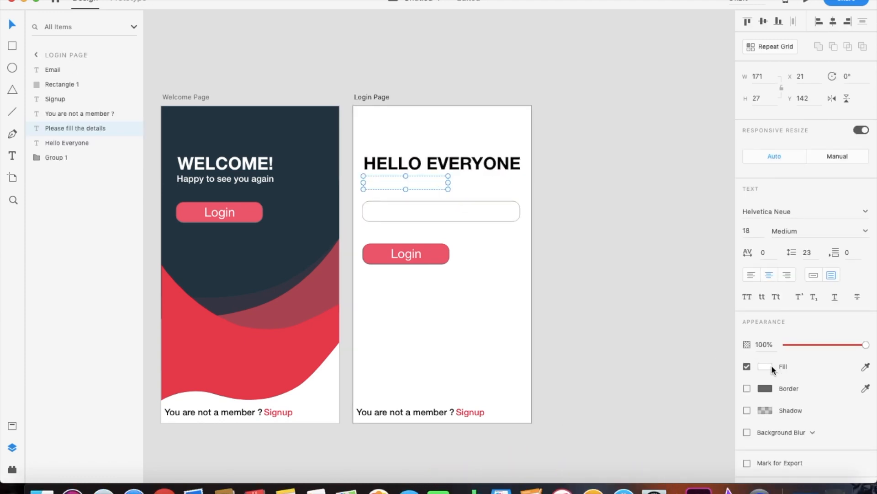
left_click(765, 366)
type("000000")
key("Return")
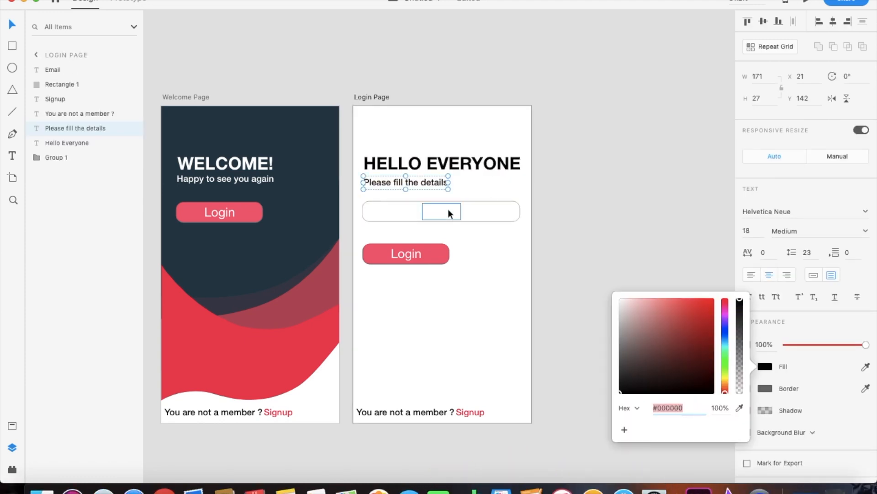
- Move the Email label to the left end of its field at about X 21 and fill it with black
left_click(448, 211)
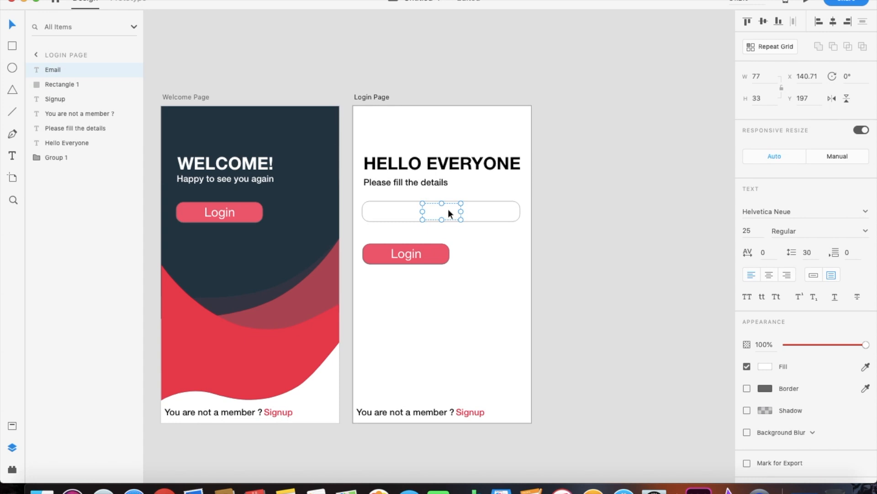
left_click_drag(448, 209, 389, 207)
left_click(767, 367)
left_click_drag(664, 339, 617, 394)
left_click(592, 237)
- Set the Email label's font size to 18 and shrink its text box to 48 by 23, centred vertically in the field
left_click(392, 213)
double_click(397, 216)
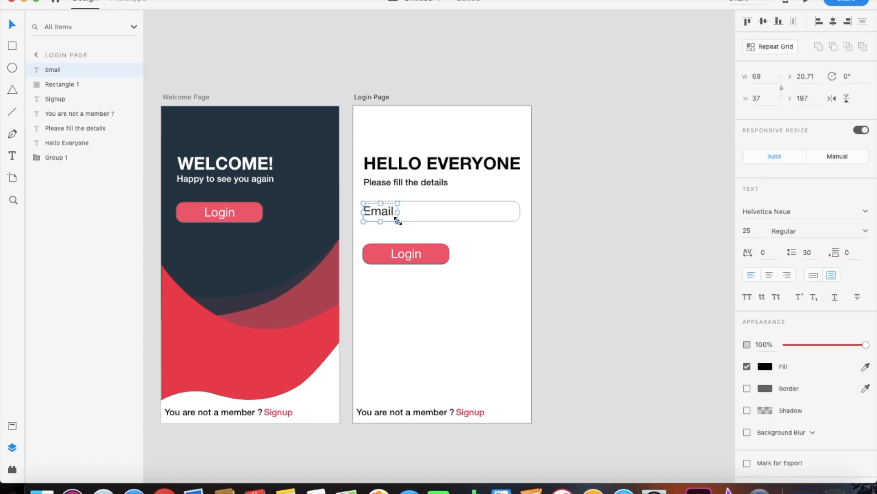
left_click(760, 223)
type("2")
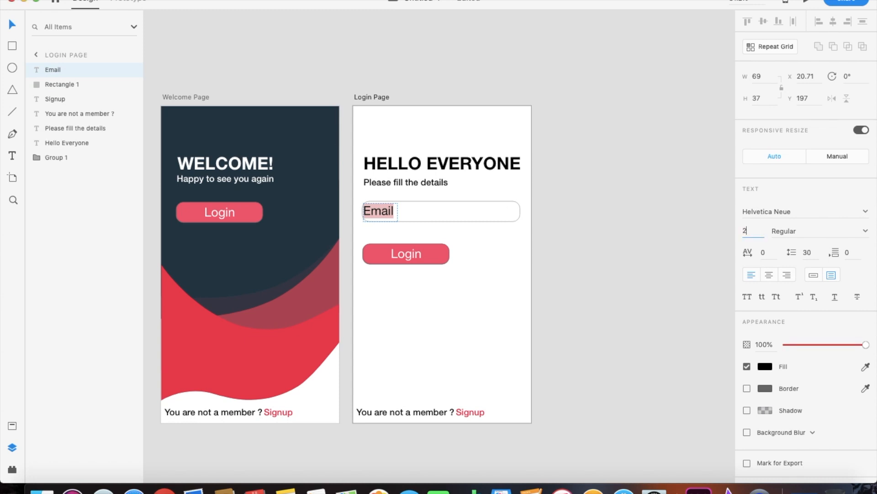
key("Return")
key("Escape")
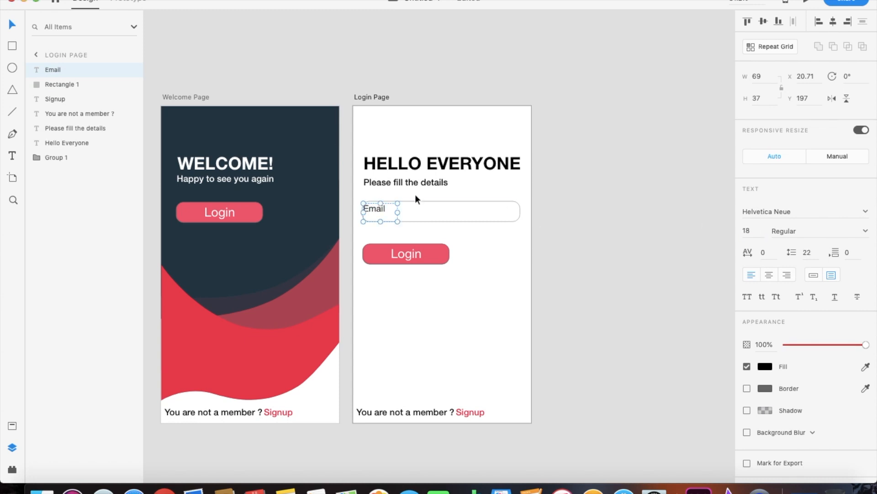
left_click_drag(380, 221, 389, 239)
scroll(386, 196, "up", 5)
scroll(389, 239, "down", 5)
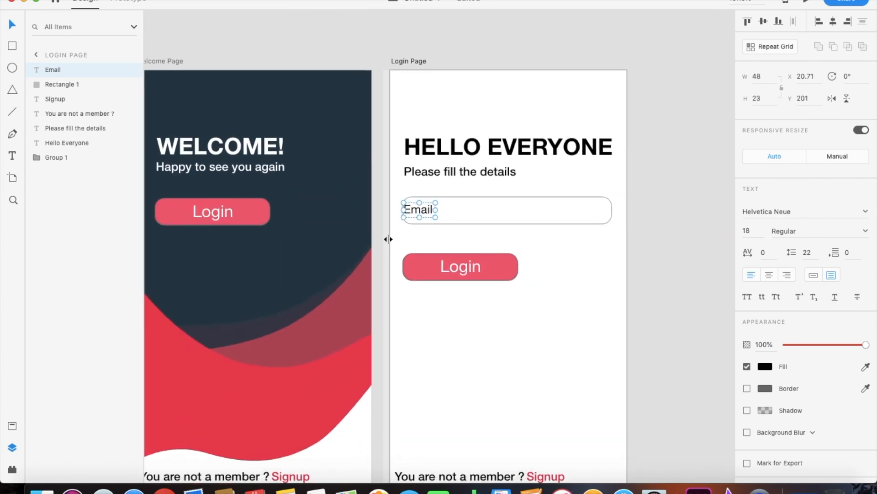
- Move the Login Page's Login button down to Y 299 and shift the Login Page artboard to X 367
left_click_drag(504, 265, 492, 280)
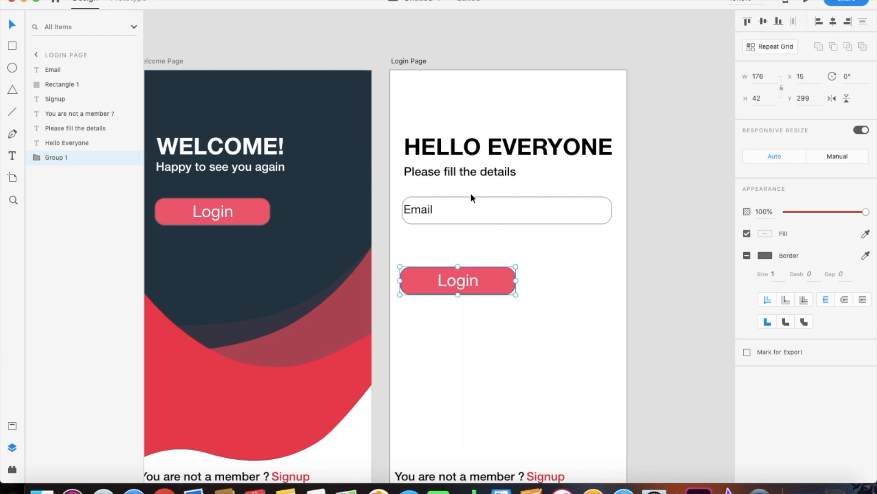
left_click(468, 204)
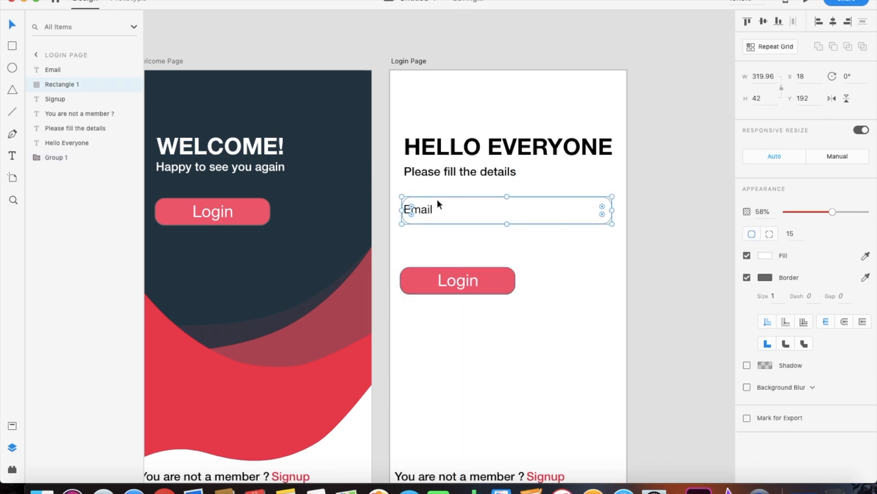
left_click(433, 208)
left_click(472, 202)
mouse_move(437, 237)
left_mouse_down()
mouse_move(431, 209)
mouse_move(435, 235)
left_mouse_up()
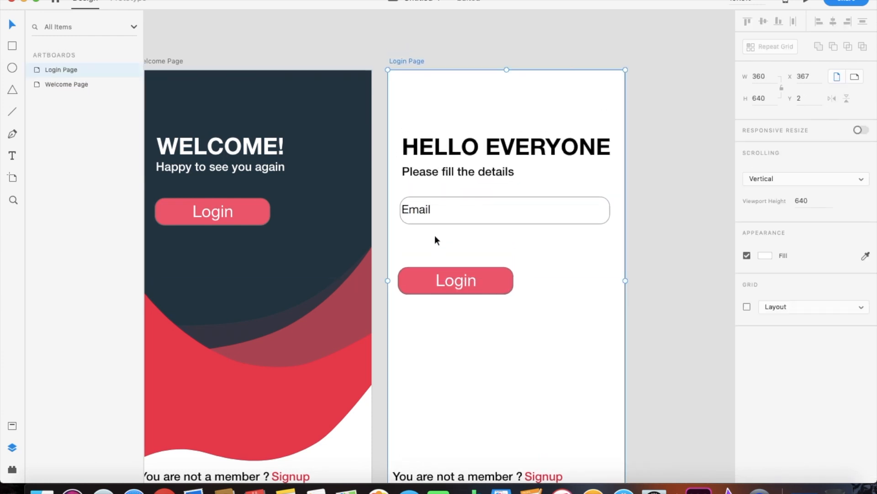
- Duplicate the Email field's rectangle and place the copy just beneath it at about X 20, Y 247
left_click(514, 191)
left_click(505, 213)
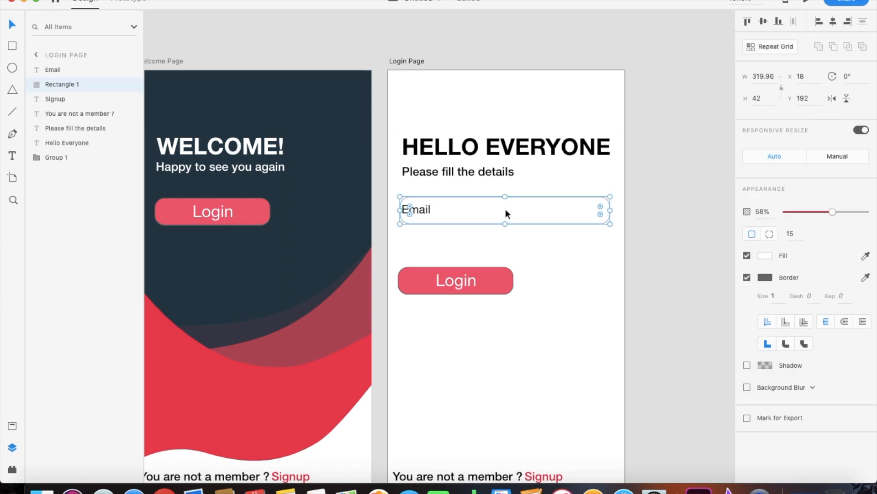
key("super+d")
left_click_drag(506, 209, 498, 248)
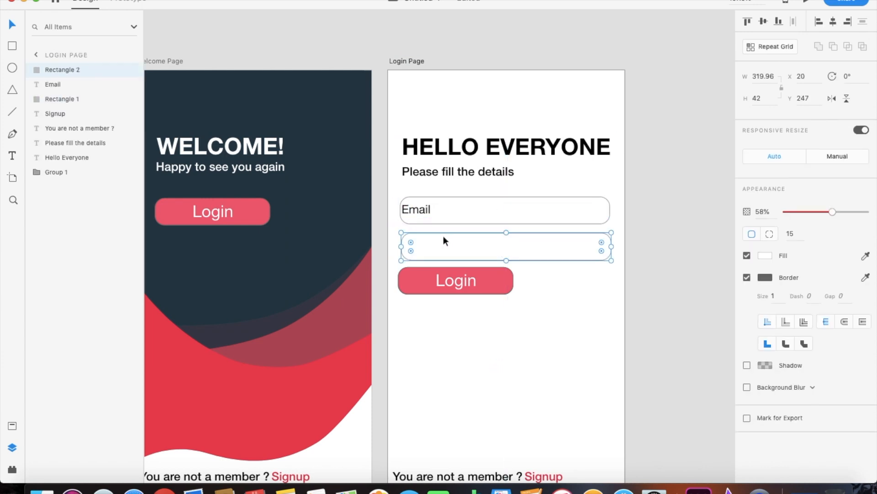
- Duplicate the Email label into the second field, change its text to Password and widen its box to fit the word
left_click(426, 210)
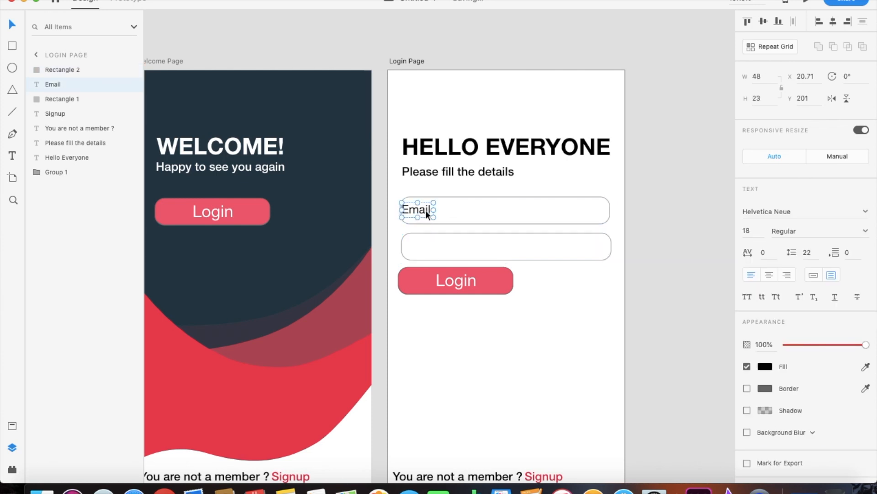
key("super+d")
left_click_drag(426, 209, 426, 248)
double_click(426, 247)
type("Passwo")
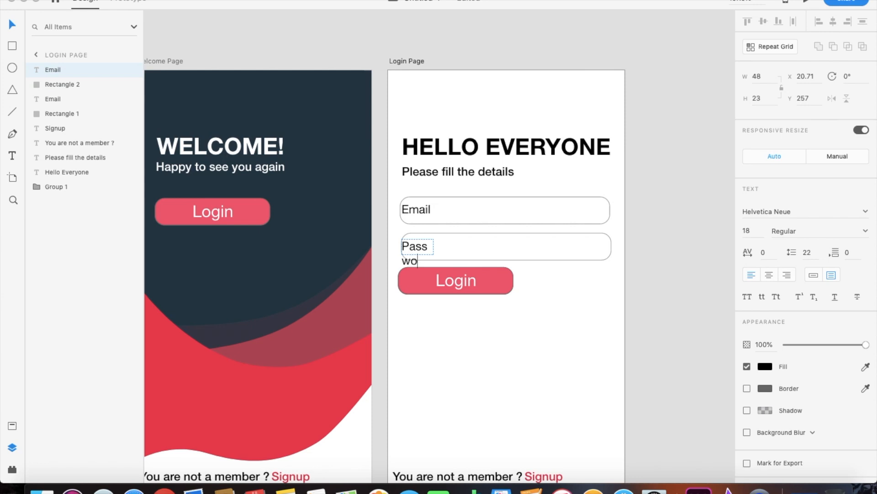
key("BackSpace")
type("word")
key("Escape")
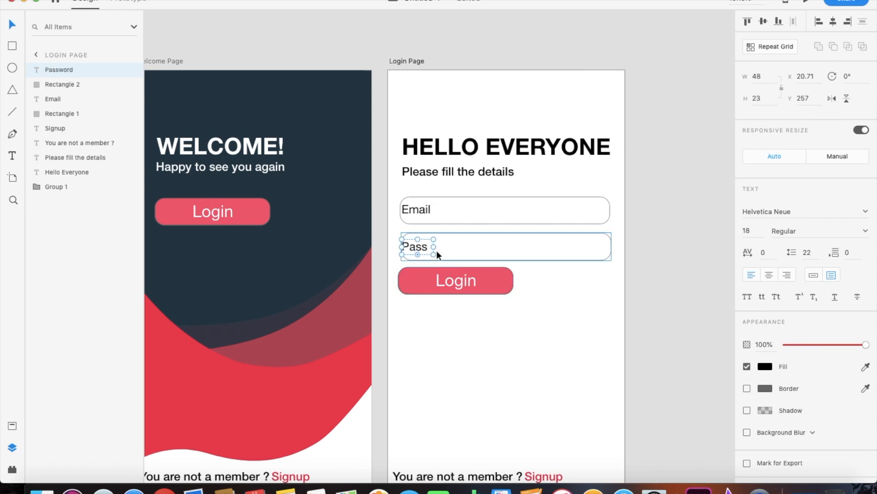
mouse_move(433, 246)
left_mouse_down()
mouse_move(459, 247)
mouse_move(438, 246)
left_mouse_up()
- Line up the Email label at X 26.71 with the Password label, align the fields and lower the Login button beneath them
left_click_drag(420, 214, 425, 210)
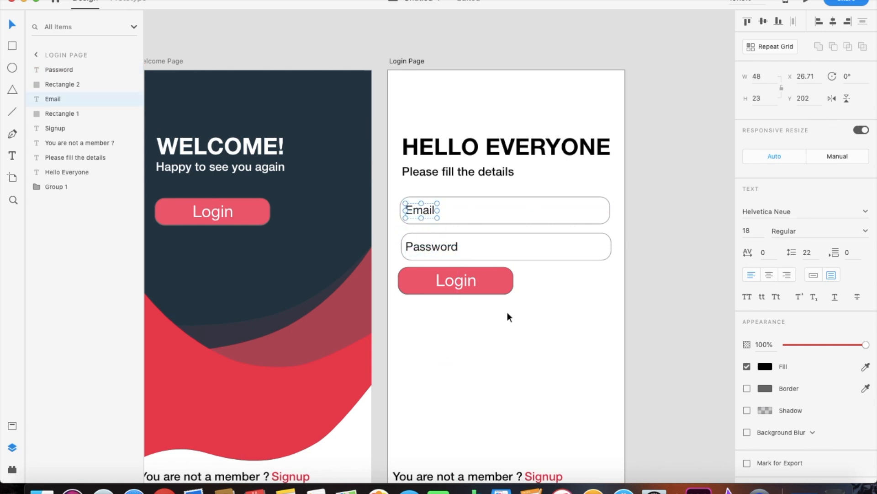
scroll(475, 287, "down", 2)
mouse_move(489, 286)
left_mouse_down()
mouse_move(493, 293)
mouse_move(482, 288)
left_mouse_up()
left_click(500, 225)
left_click_drag(501, 224, 499, 223)
left_click(437, 224)
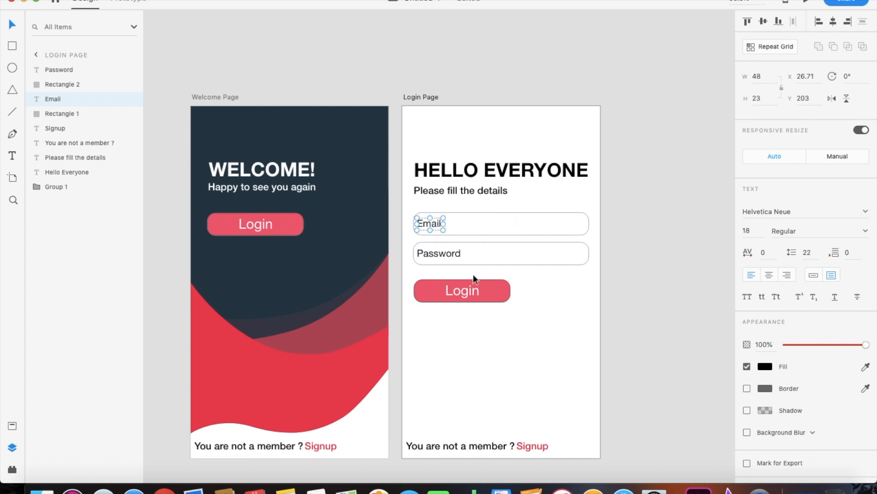
left_click(475, 288)
left_click_drag(490, 293, 487, 289)
- Duplicate the Login Page's Signup text beside the Login button and change it to "Need Help?" in a wider text box
scroll(487, 289, "down", 1)
left_click(532, 440)
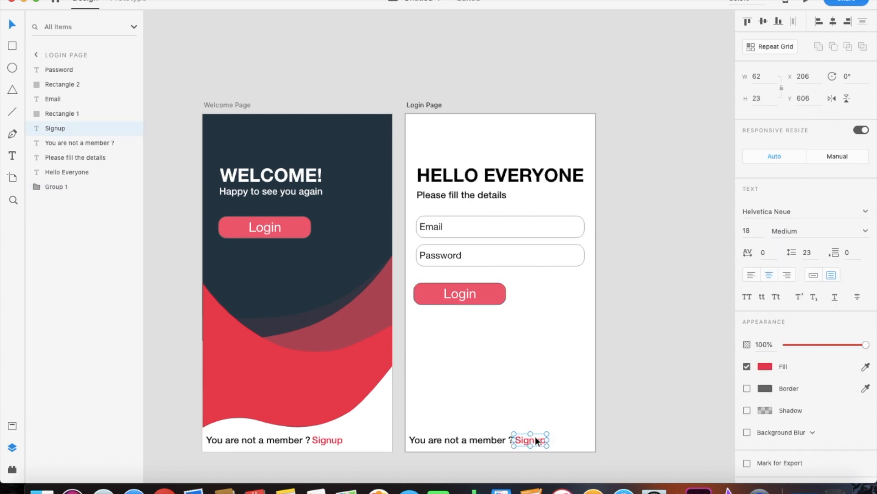
key("super+d")
left_click_drag(536, 438, 565, 289)
double_click(564, 294)
type("Hel")
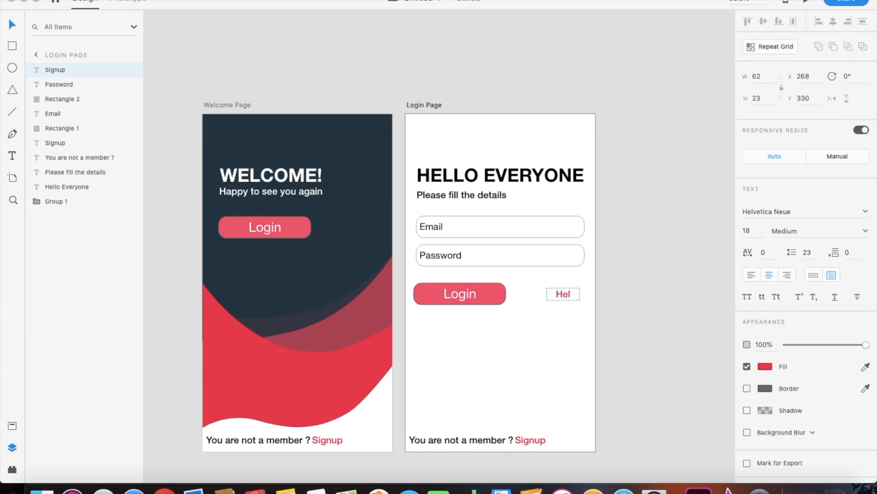
type("p?")
type("Need")
key("Escape")
mouse_move(579, 293)
left_mouse_down()
mouse_move(601, 294)
mouse_move(575, 296)
left_mouse_up()
- Resize the Login Page's Login button to about 149 by 43, with its corner at X 21, Y 320
left_click_drag(489, 293, 496, 304)
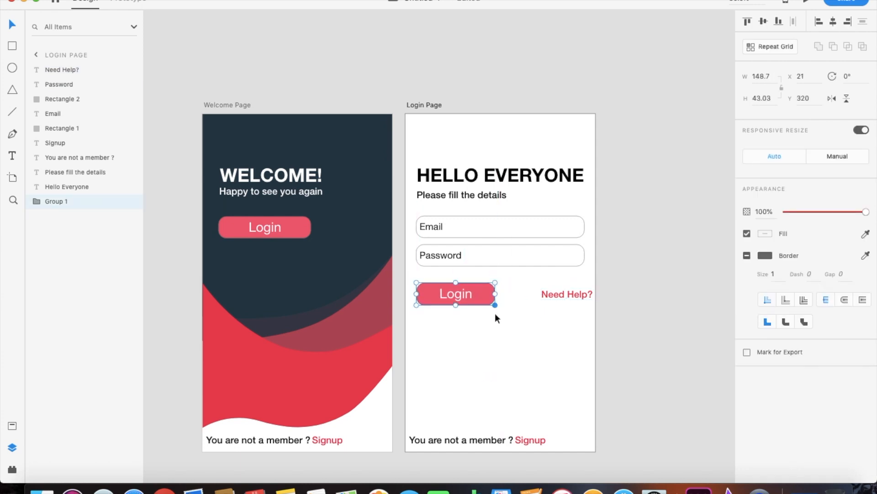
left_click(493, 333)
scroll(494, 333, "down", 1)
- Left-align the text of the Login Page subtitle and heading, and reposition the heading at X 21, Y 95
left_click(489, 183)
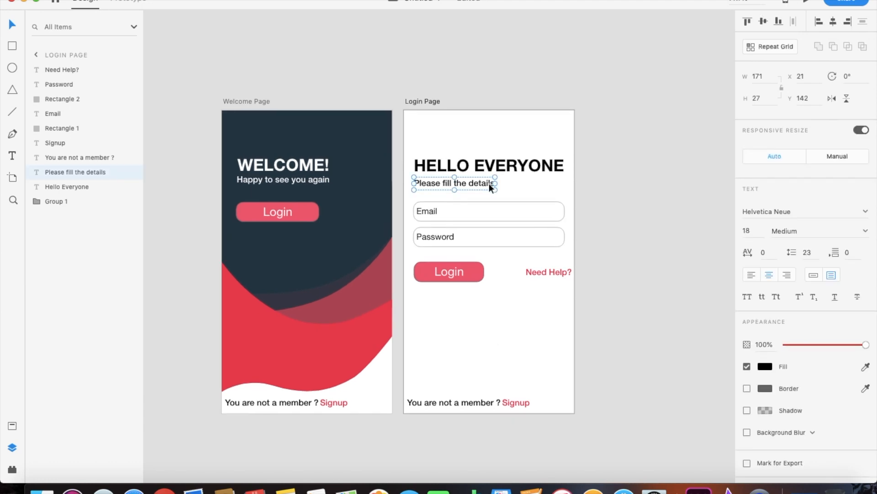
left_click_drag(500, 183, 506, 182)
left_click(756, 273)
left_click(525, 167)
left_click(756, 274)
left_click(695, 259)
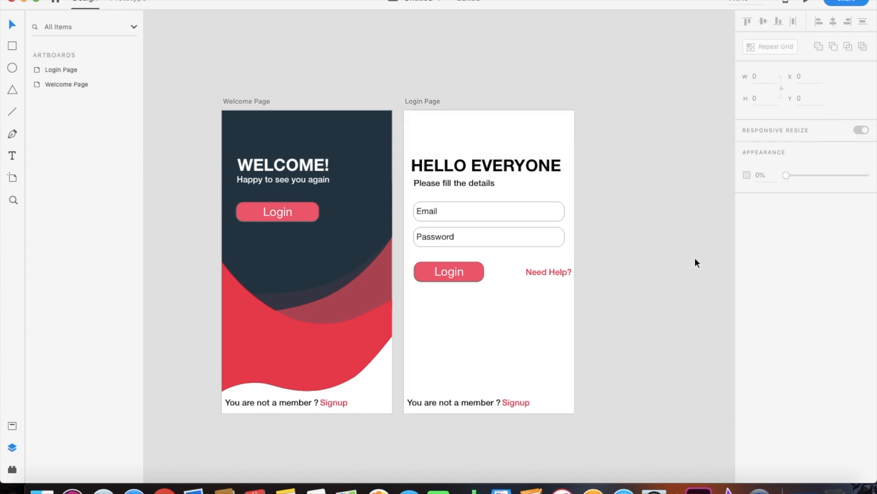
left_click(492, 166)
left_click_drag(492, 166, 495, 166)
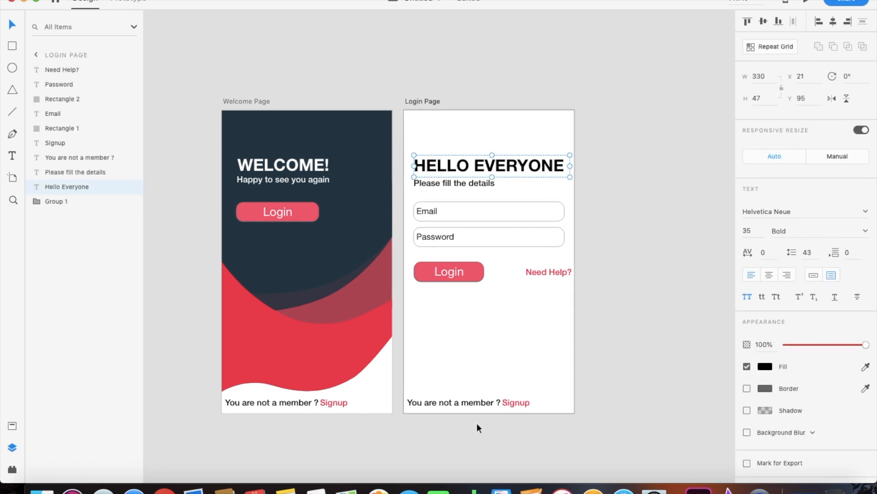
- Move the "Need Help?" text to X 215, Y 330 and raise the Login Page's signup prompt slightly
left_click_drag(552, 272, 536, 272)
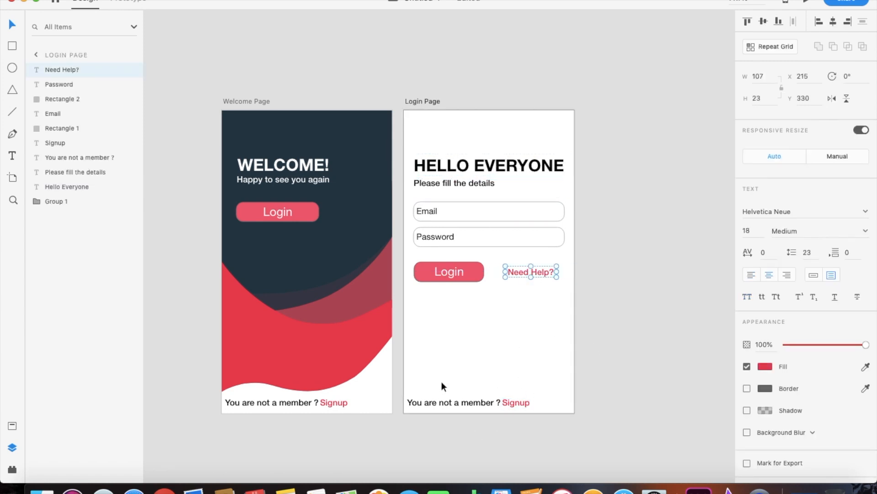
left_click(457, 388)
left_click_drag(456, 388, 518, 399)
left_click(503, 339)
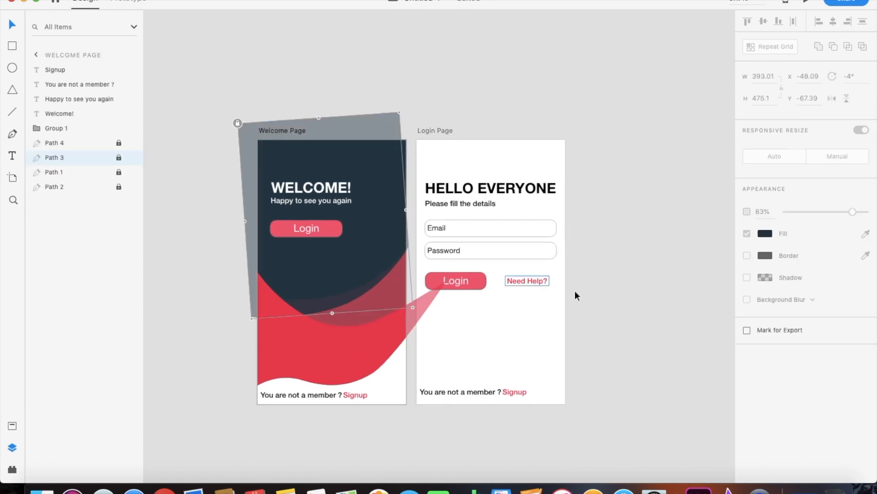
left_click(681, 308)
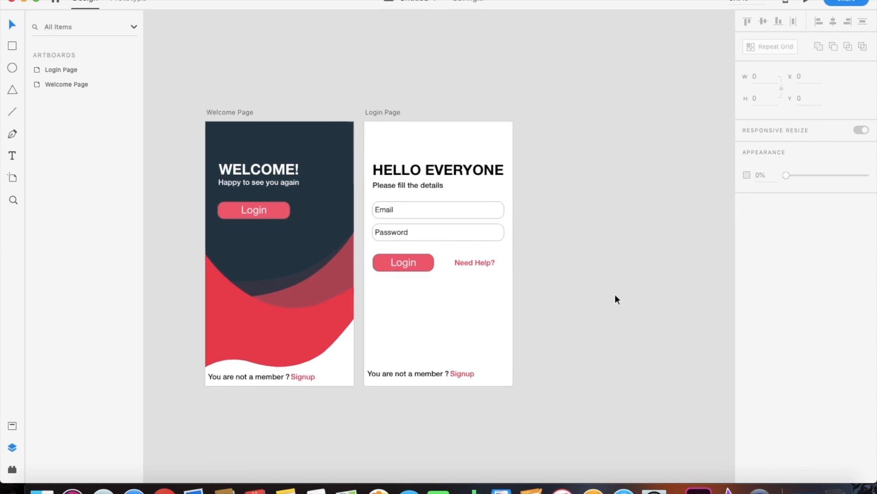
- Switch to prototyping and link the Welcome Page's Login button to the Login Page with a Tap transition
scroll(615, 294, "left", 2)
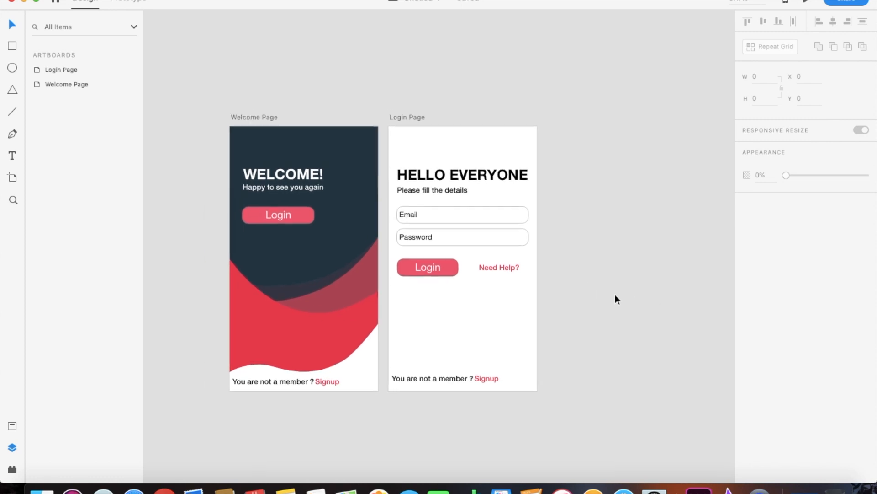
left_click(127, 4)
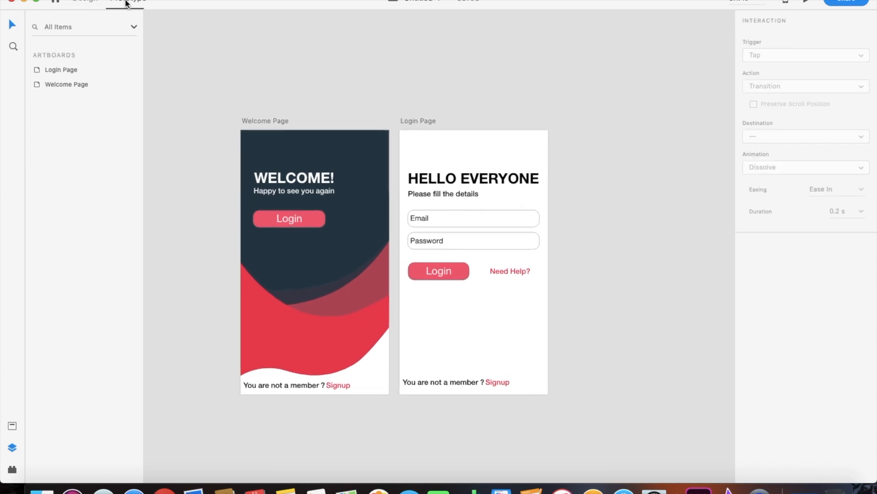
left_click(320, 219)
left_click_drag(329, 220, 419, 147)
scroll(418, 147, "down", 2)
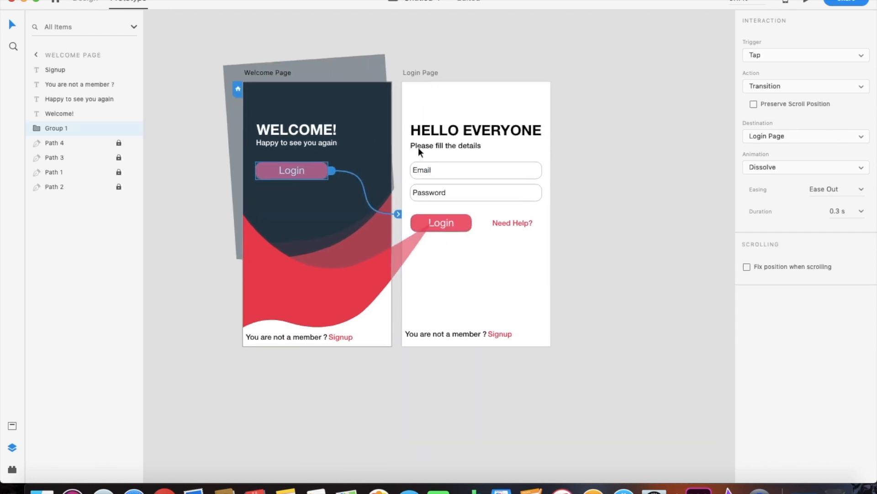
- Move the Login Page artboard horizontally away from the Welcome Page to widen the gap between them
scroll(418, 147, "up", 3)
left_click_drag(405, 52, 459, 51)
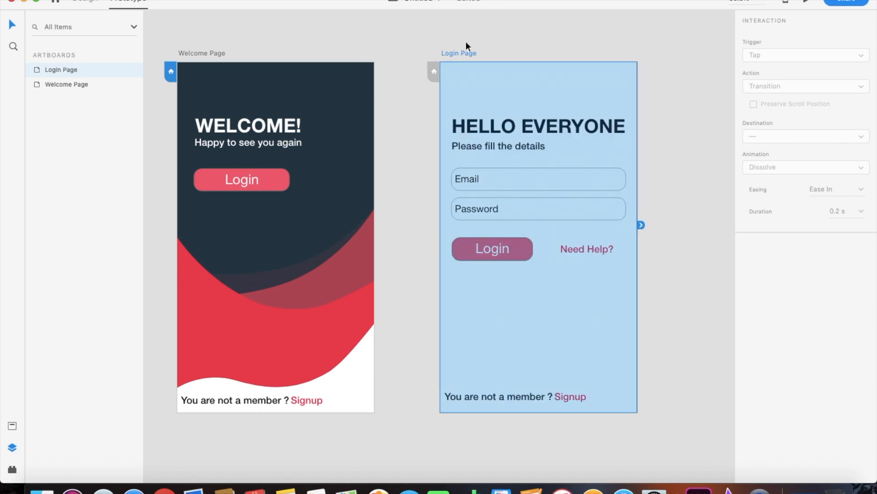
left_click(465, 41)
scroll(465, 41, "right", 2)
scroll(465, 41, "left", 3)
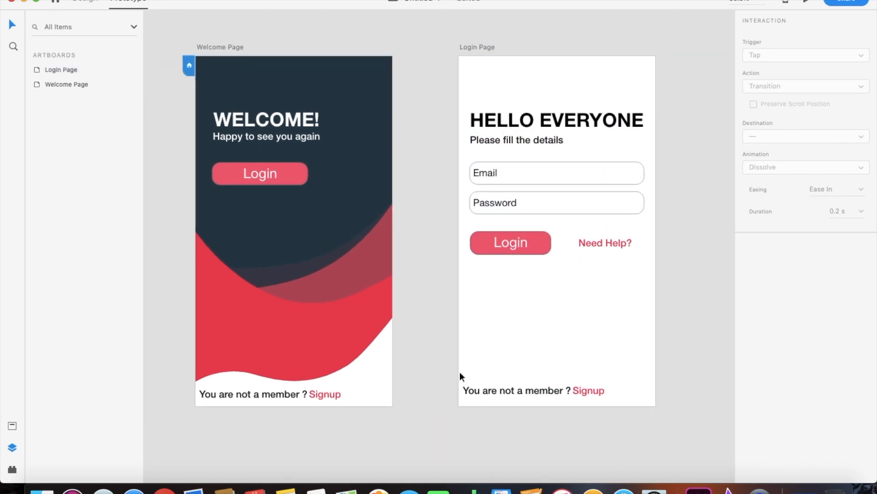
scroll(471, 85, "up", 3)
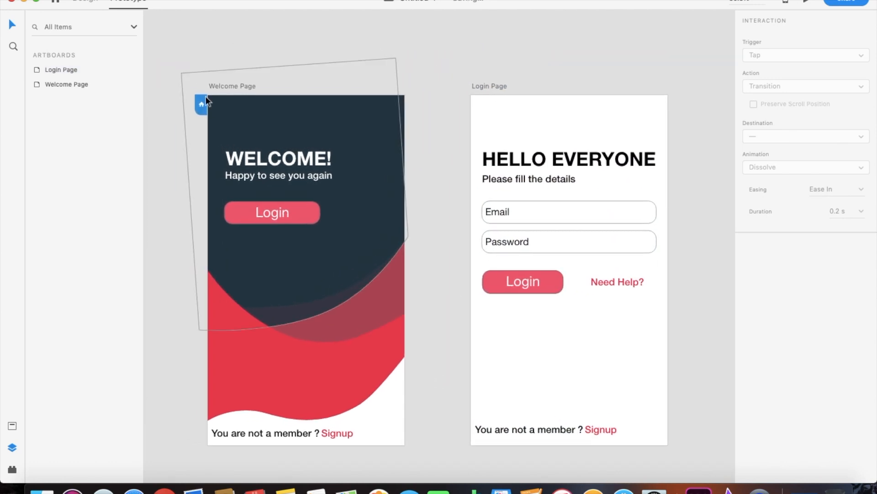
- Return to design mode and draw a diagonal line about 9 by 9 near the Login Page's upper-left corner
left_click(82, 4)
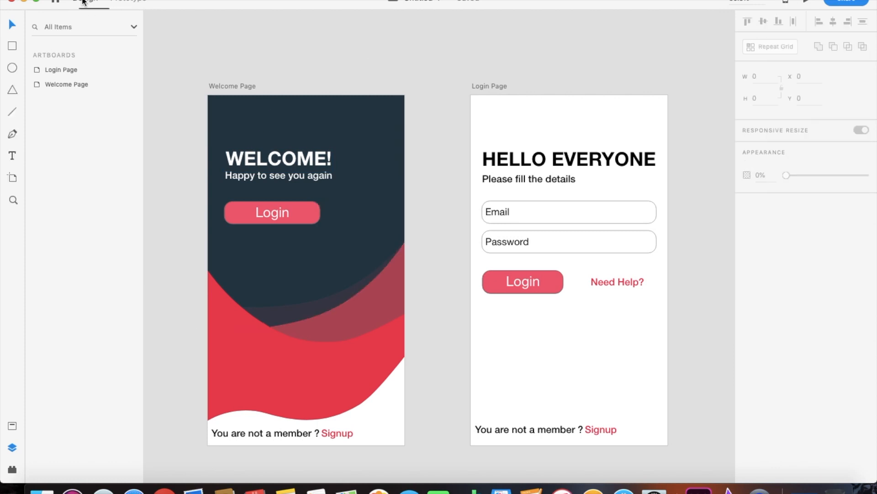
left_click(12, 112)
scroll(389, 150, "up", 10)
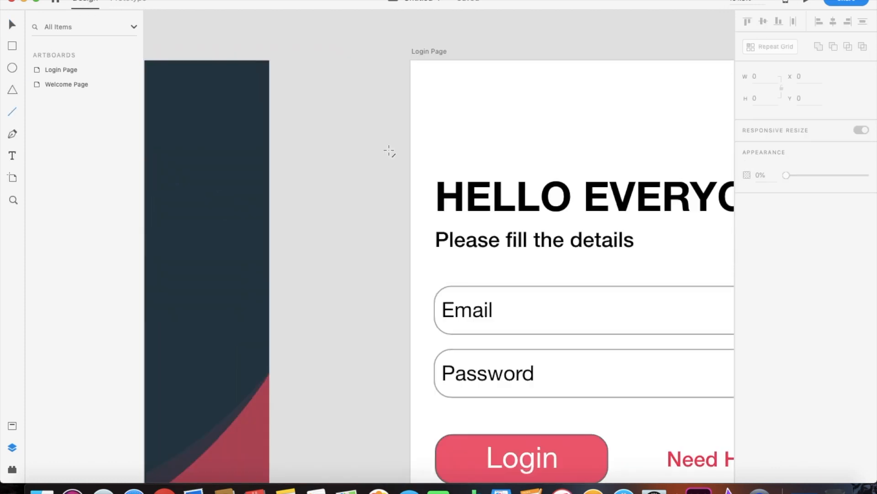
scroll(389, 149, "down", 3)
mouse_move(352, 101)
left_mouse_down()
mouse_move(327, 129)
mouse_move(330, 122)
left_mouse_up()
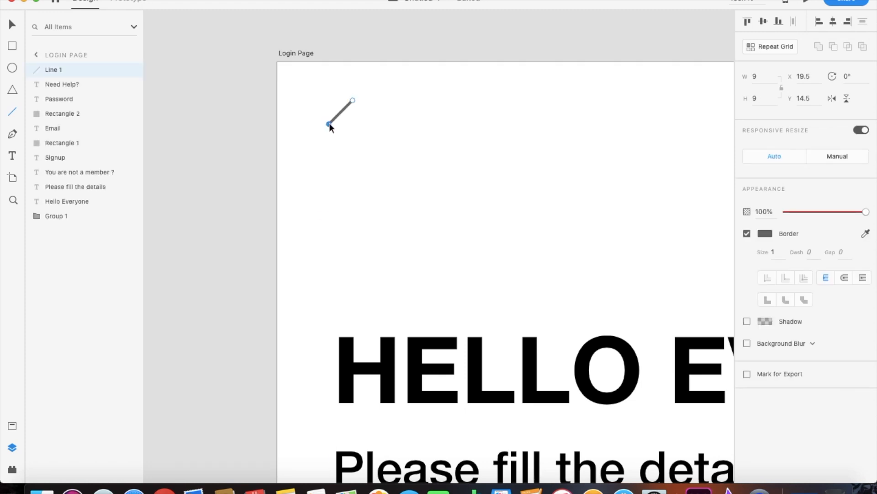
- Duplicate the diagonal line, flip the copy vertically and place it at X 19.5, Y 23.5 to form an arrowhead
key("super+d")
left_click(12, 27)
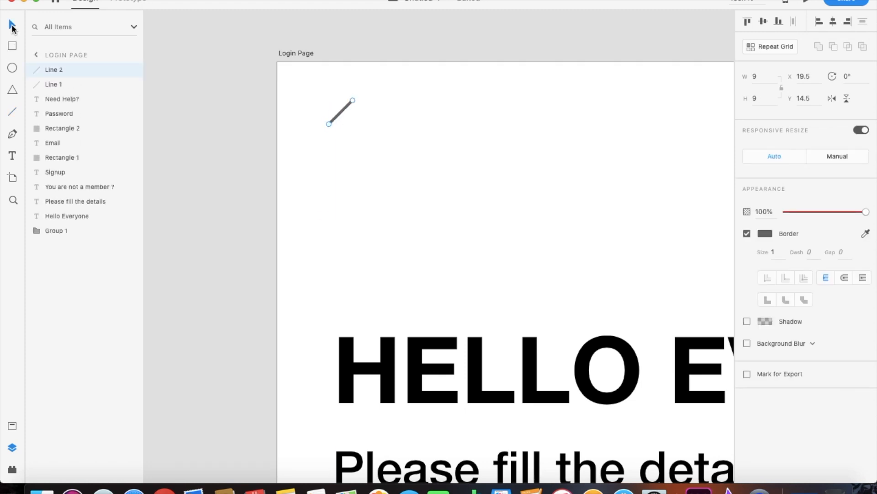
left_click(831, 98)
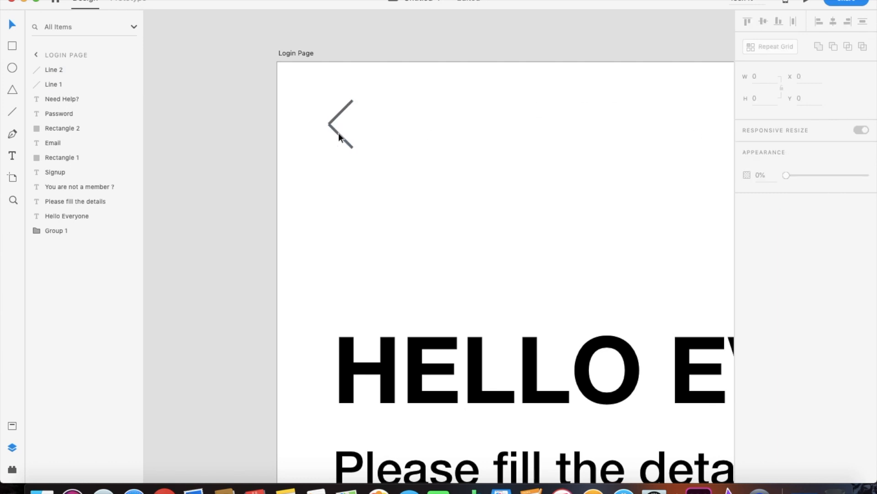
scroll(338, 123, "up", 5)
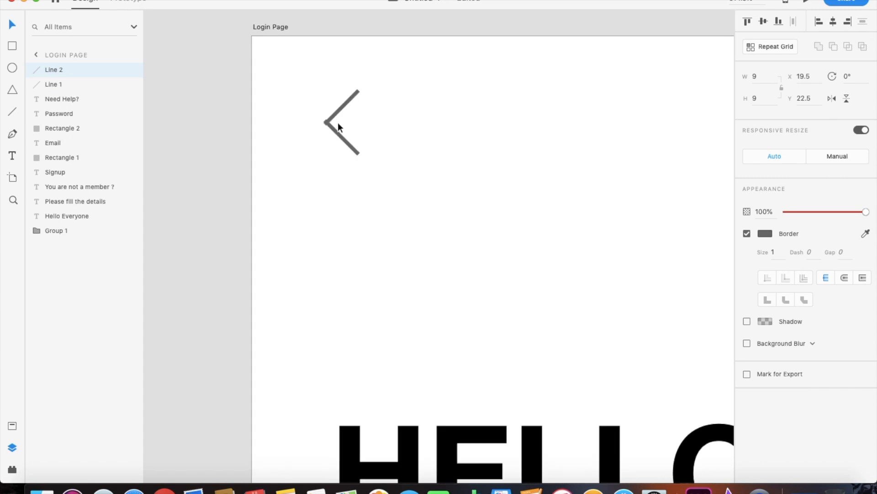
scroll(334, 106, "up", 2)
scroll(333, 105, "right", 1)
left_click_drag(302, 207, 298, 209)
scroll(288, 201, "up", 3)
scroll(286, 199, "down", 4)
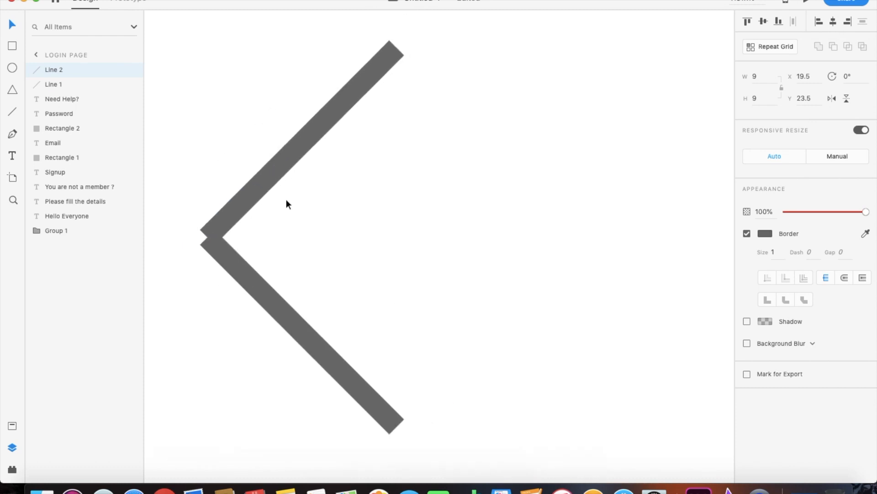
- Duplicate the upper arrowhead line and turn the copy into a horizontal shaft about 12 long at X 19.5, Y 23.5
left_click(281, 173)
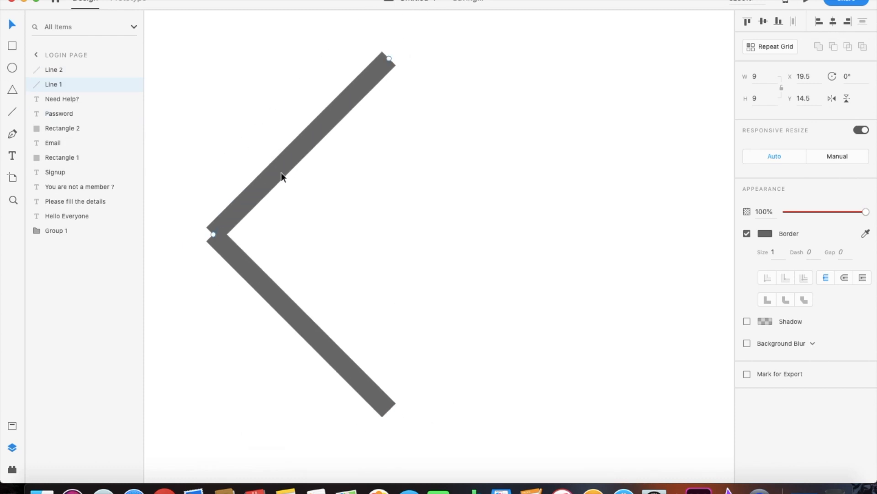
key("super+d")
left_click_drag(281, 173, 320, 213)
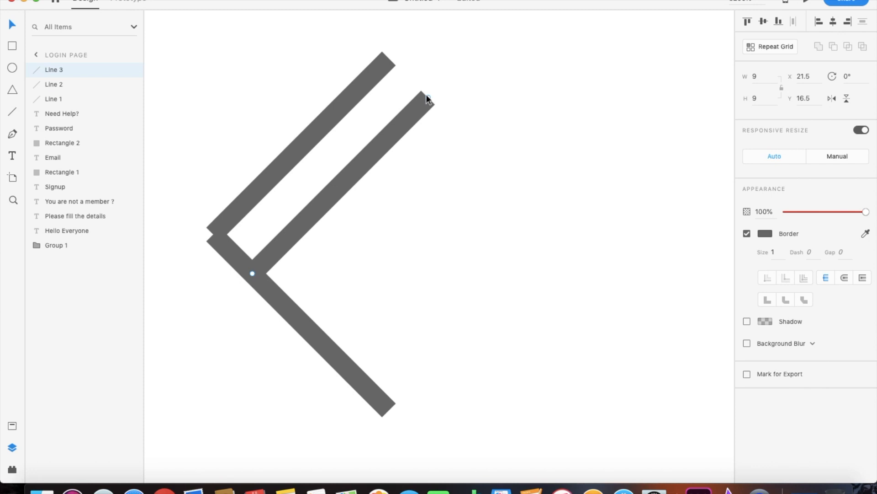
left_click_drag(435, 99, 496, 271)
left_click_drag(416, 271, 376, 235)
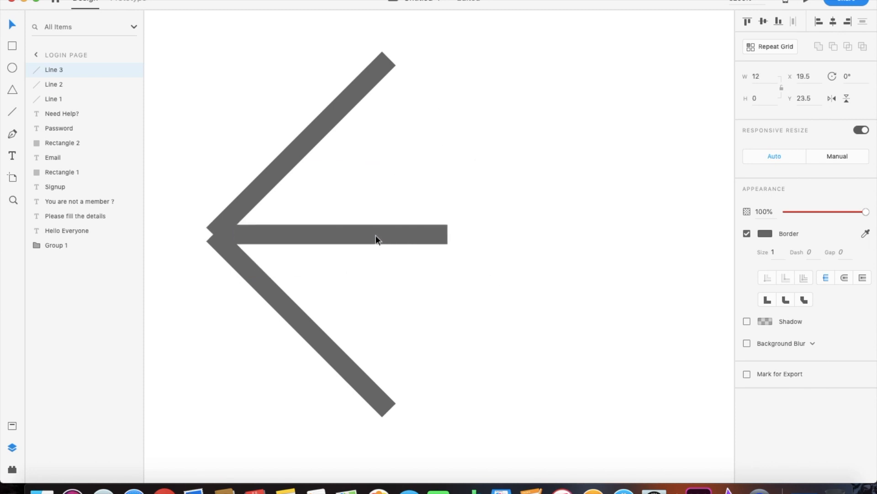
- Lengthen the arrow's horizontal shaft to about 19, keeping its start at the arrowhead's tip
left_click(268, 293)
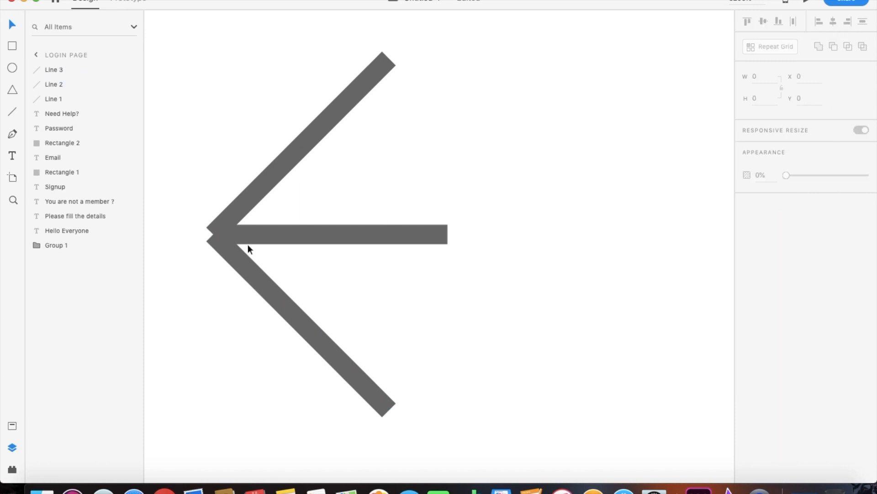
left_click_drag(251, 239, 290, 231)
left_click(219, 242)
mouse_move(213, 234)
left_mouse_down()
mouse_move(212, 215)
mouse_move(204, 225)
left_mouse_up()
left_click(272, 235)
left_click_drag(253, 236, 220, 239)
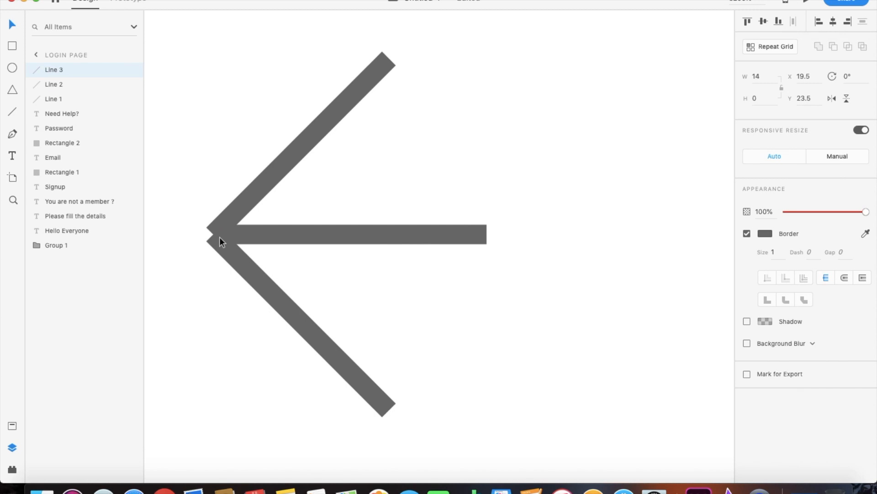
left_click_drag(484, 232, 579, 229)
key("super+minus")
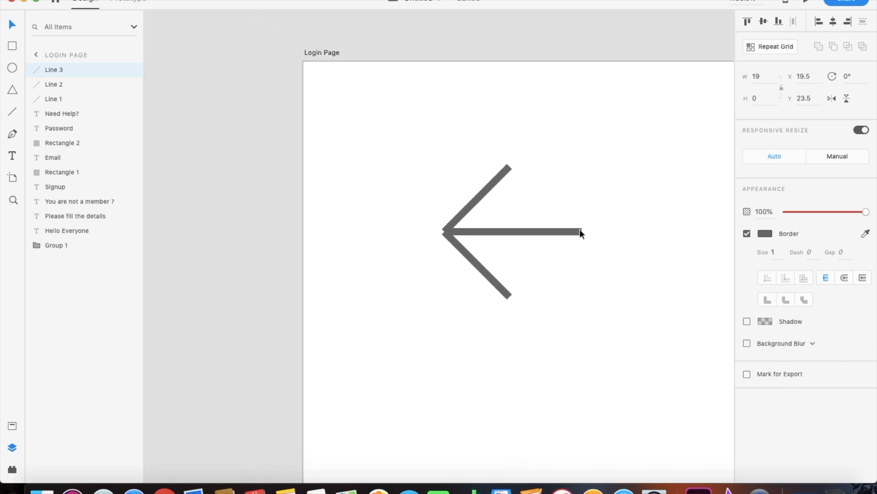
- Set the border colour of the arrow's three lines to black
scroll(579, 229, "down", 3)
scroll(580, 229, "right", 2)
left_click(380, 324)
scroll(380, 324, "down", 2)
scroll(380, 325, "down", 4)
scroll(351, 257, "up", 8)
left_click_drag(352, 255, 344, 161)
left_click(765, 233)
left_click_drag(664, 204, 471, 262)
left_click(548, 336)
scroll(548, 335, "down", 2)
scroll(548, 335, "down", 3)
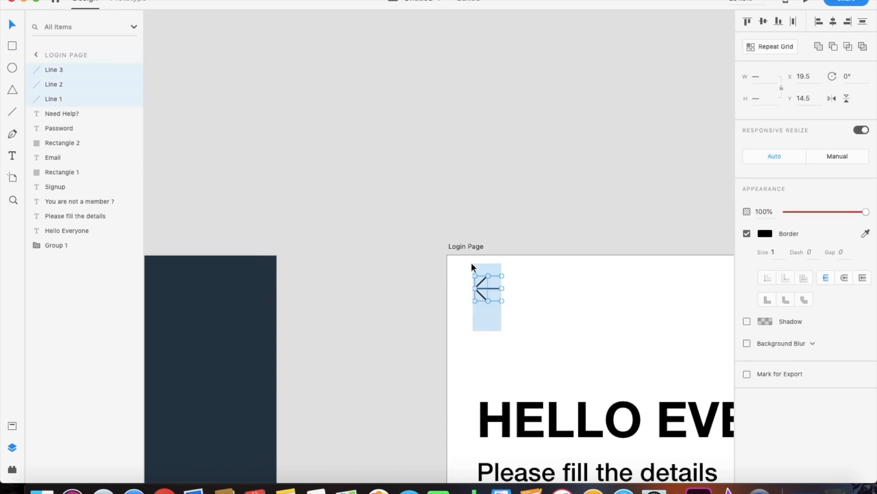
- Group the three lines of the back arrow
right_click(488, 282)
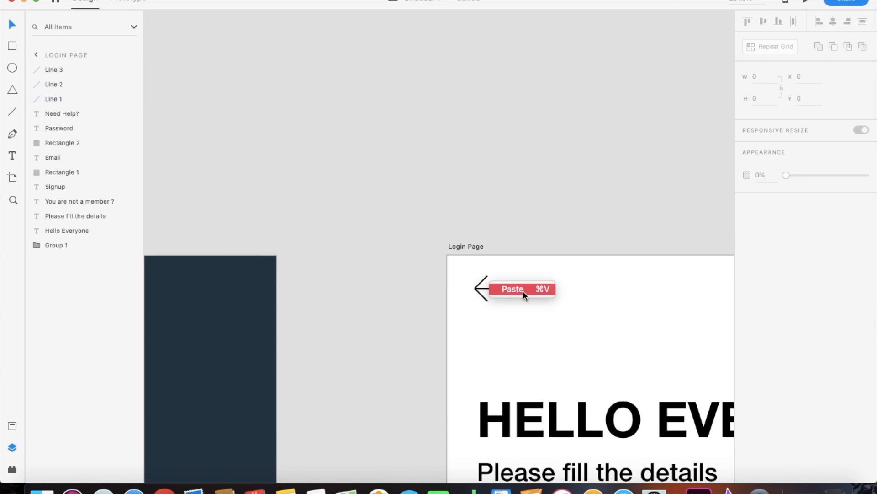
left_click(476, 318)
left_click_drag(488, 319, 476, 281)
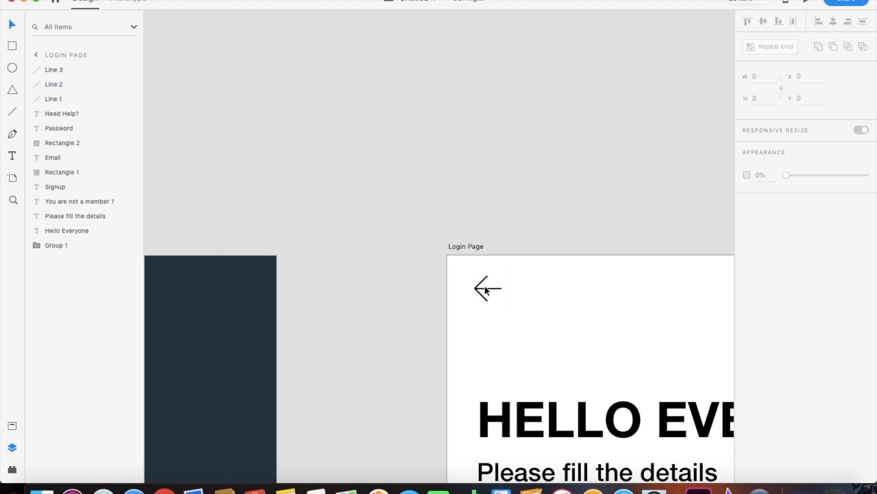
scroll(485, 286, "up", 5)
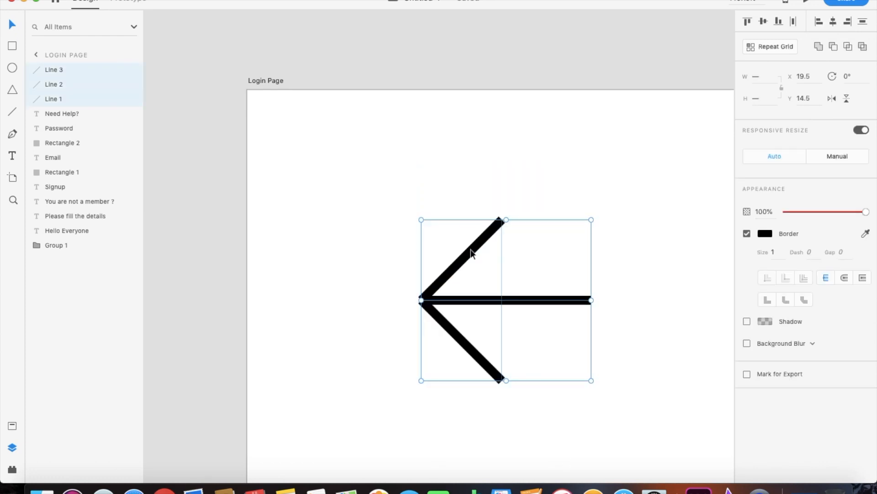
right_click(472, 253)
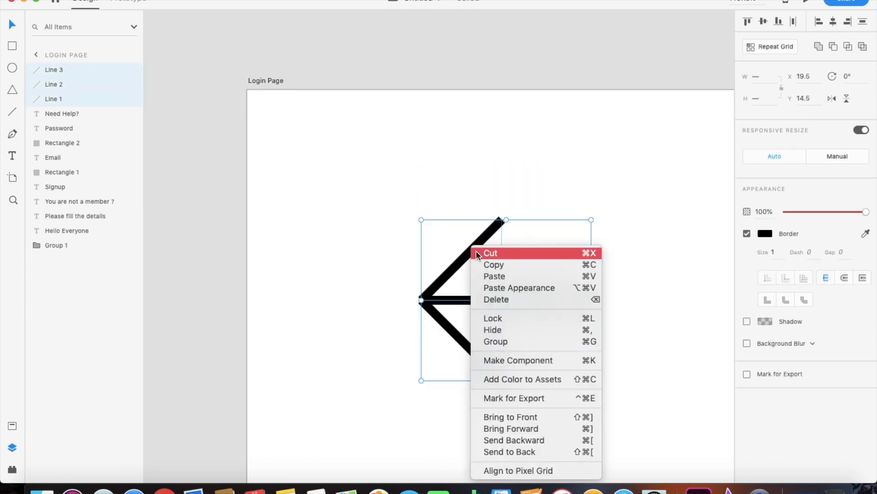
left_click(531, 340)
- Reposition the grouped back arrow on the Login Page at X 21.5, Y 23.5
scroll(531, 341, "down", 5)
scroll(530, 341, "down", 5)
mouse_move(499, 321)
left_mouse_down()
mouse_move(507, 326)
mouse_move(492, 319)
left_mouse_up()
key("super+z")
scroll(488, 320, "down", 5)
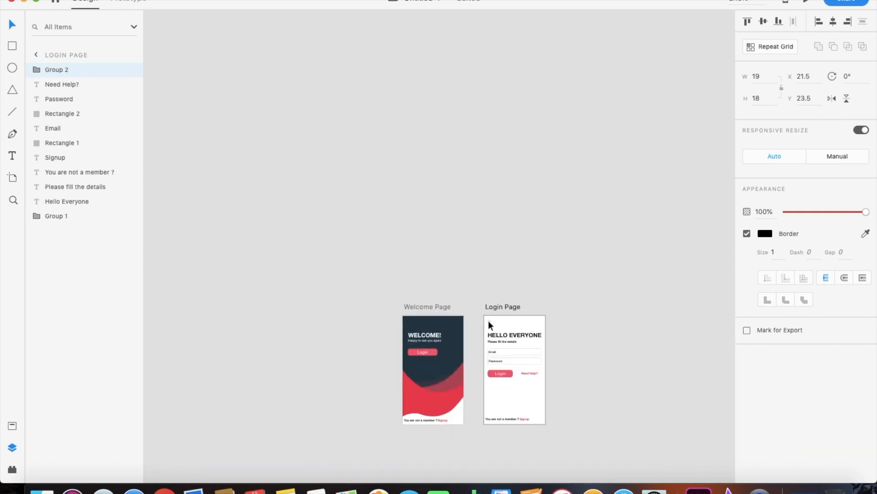
scroll(488, 320, "up", 5)
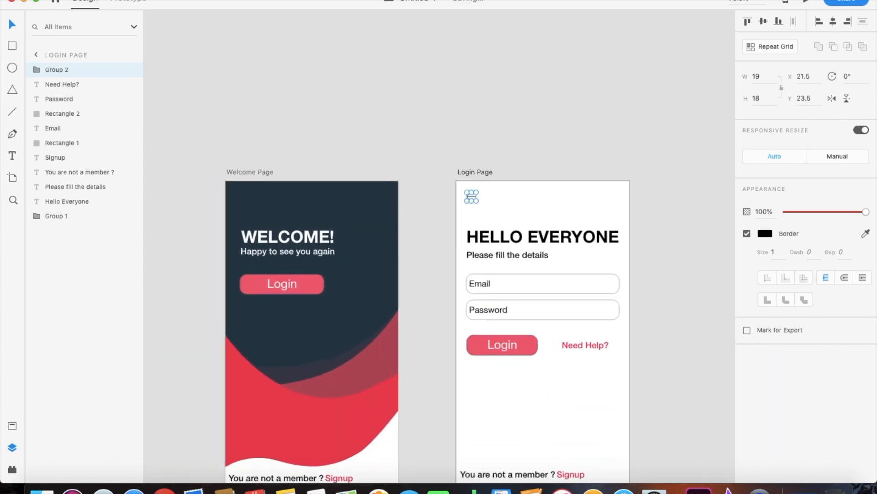
- Switch to prototyping and link the Login Page's back arrow to the Welcome Page with a Tap transition
left_click(130, 3)
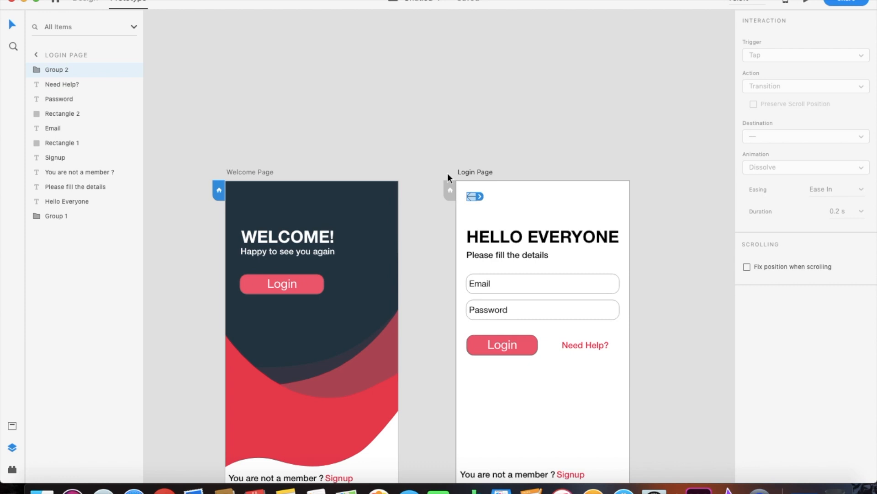
left_click(475, 197)
mouse_move(480, 196)
left_mouse_down()
mouse_move(190, 194)
mouse_move(221, 189)
left_mouse_up()
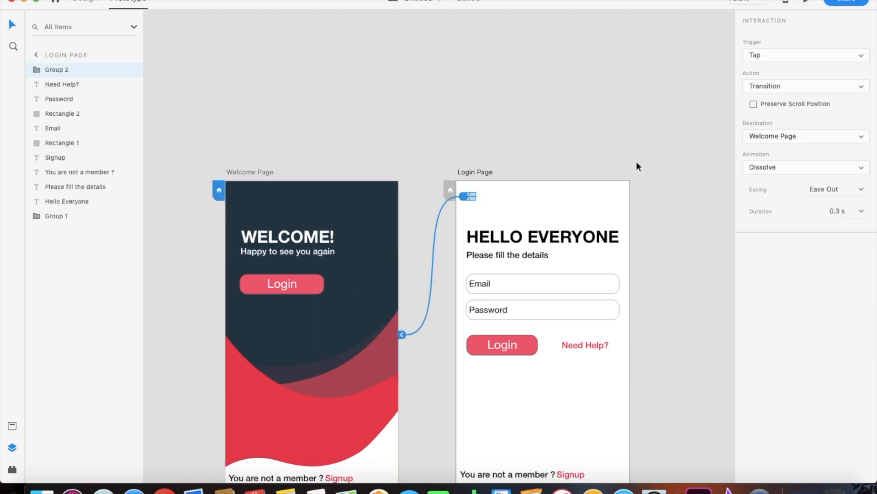
left_click(637, 161)
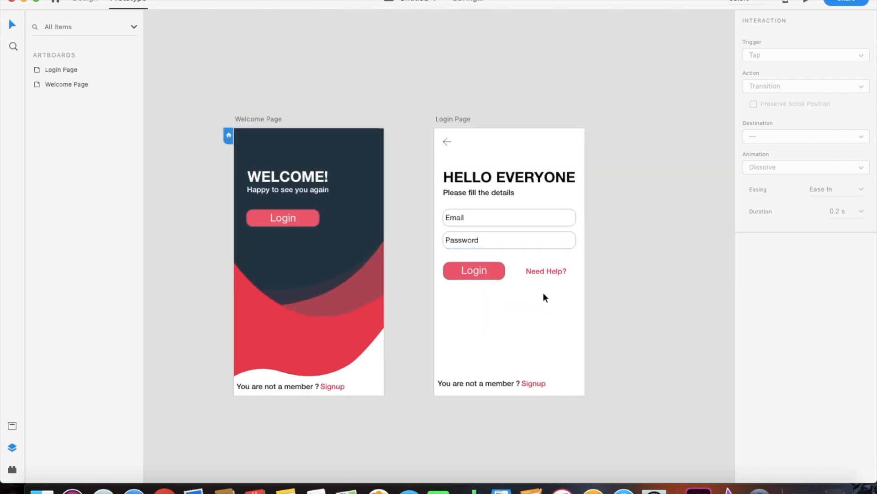
scroll(543, 293, "down", 2)
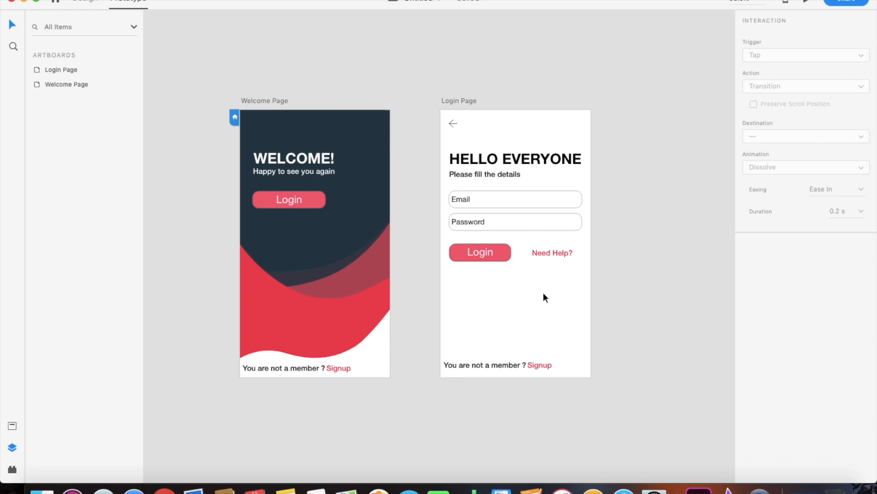
- Return to design mode and remove the border from the Login buttons on both the Welcome Page and the Login Page
left_click(78, 3)
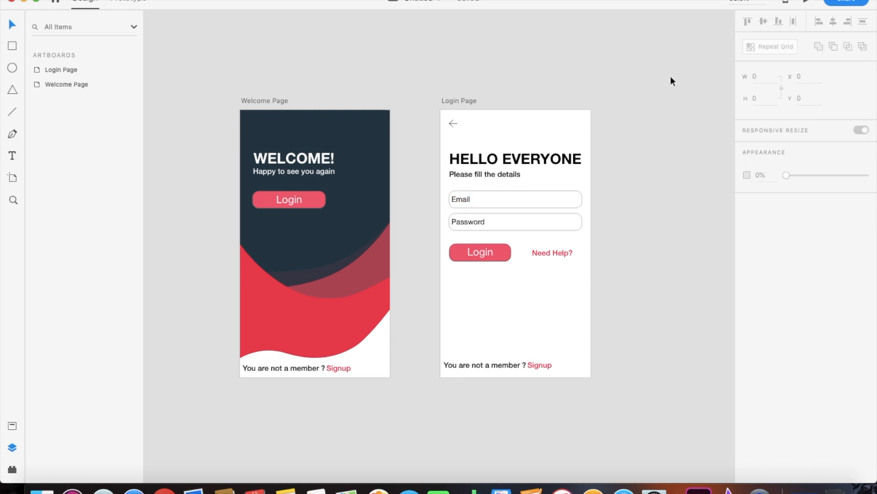
scroll(676, 185, "up", 2)
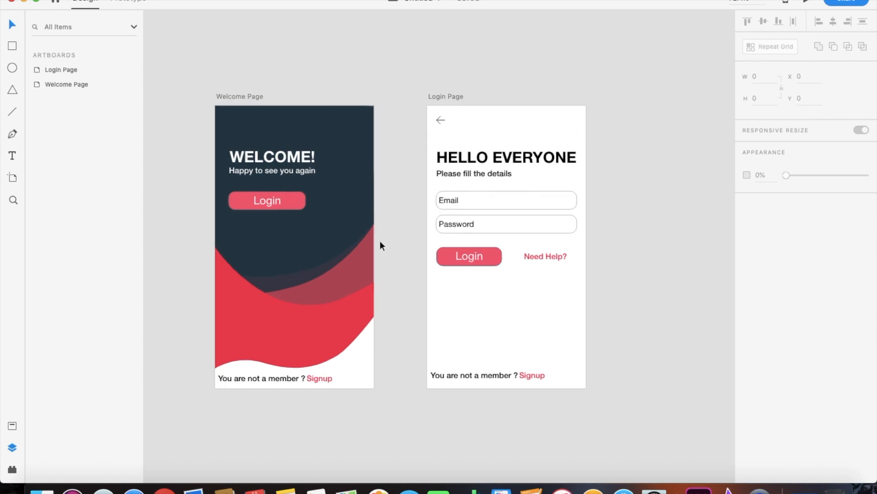
left_click(303, 206)
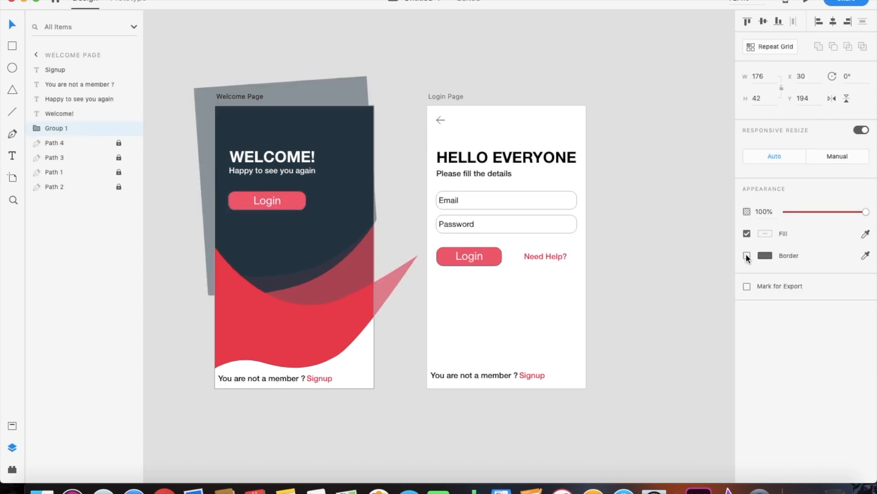
left_click(498, 258)
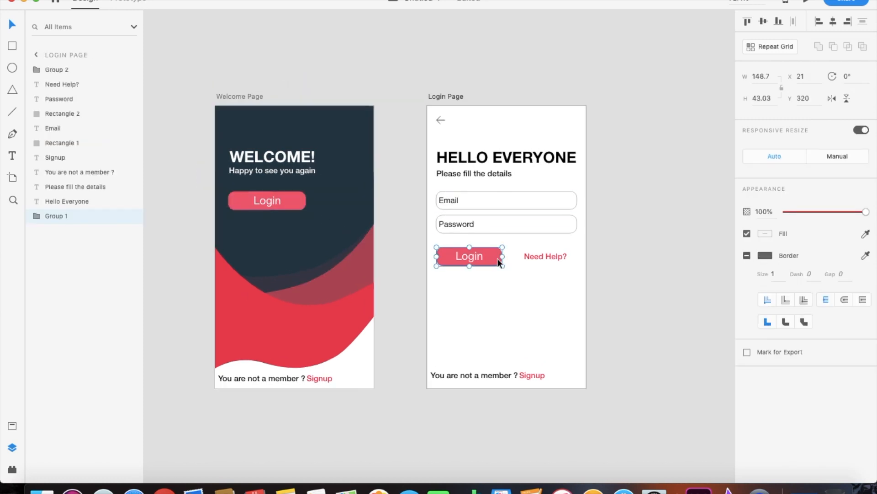
left_click(747, 255)
left_click(643, 359)
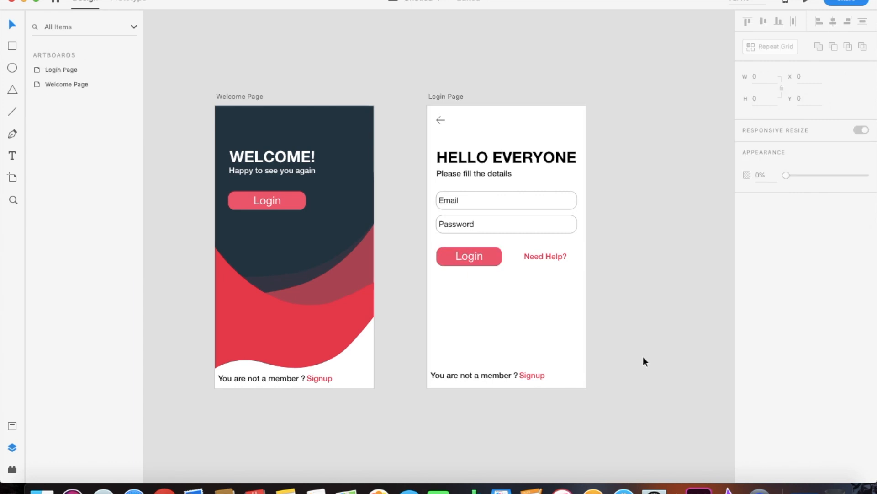